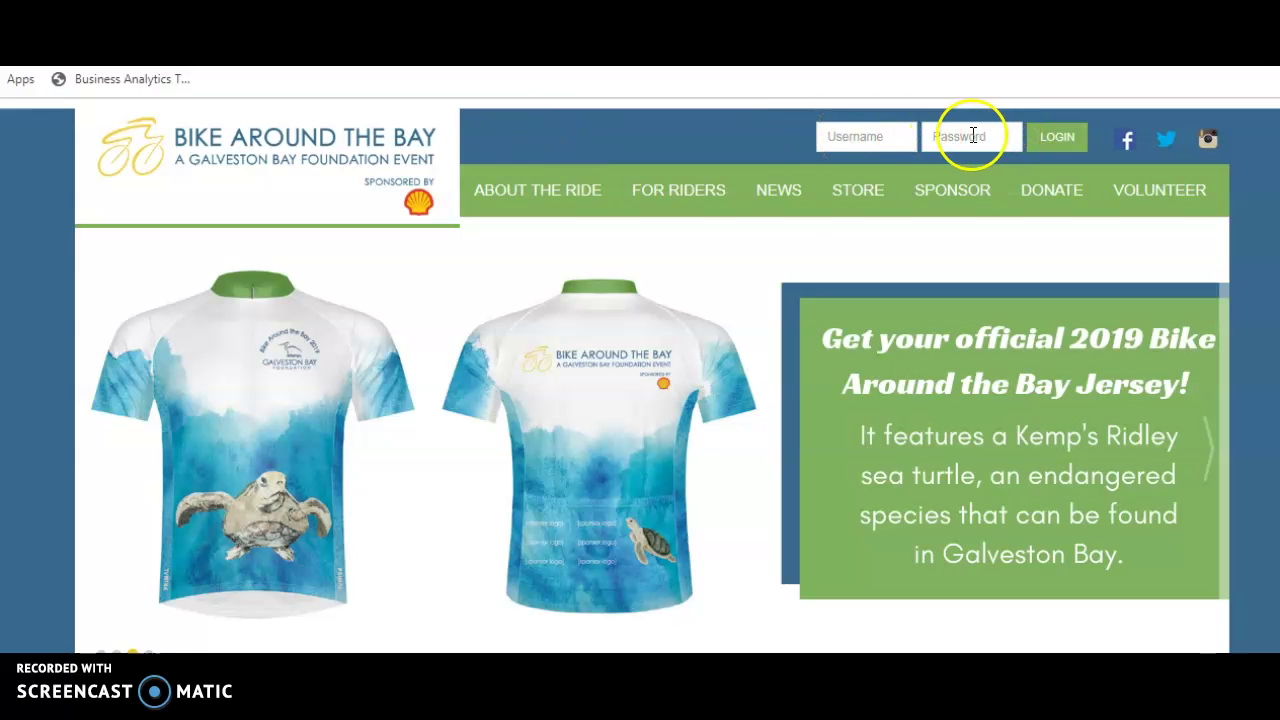
Log in with the saved credentials and open the Participant Center, showing $350.00 of $1,500.00 raised
{"action": "left_click", "coordinate": [880, 137]}
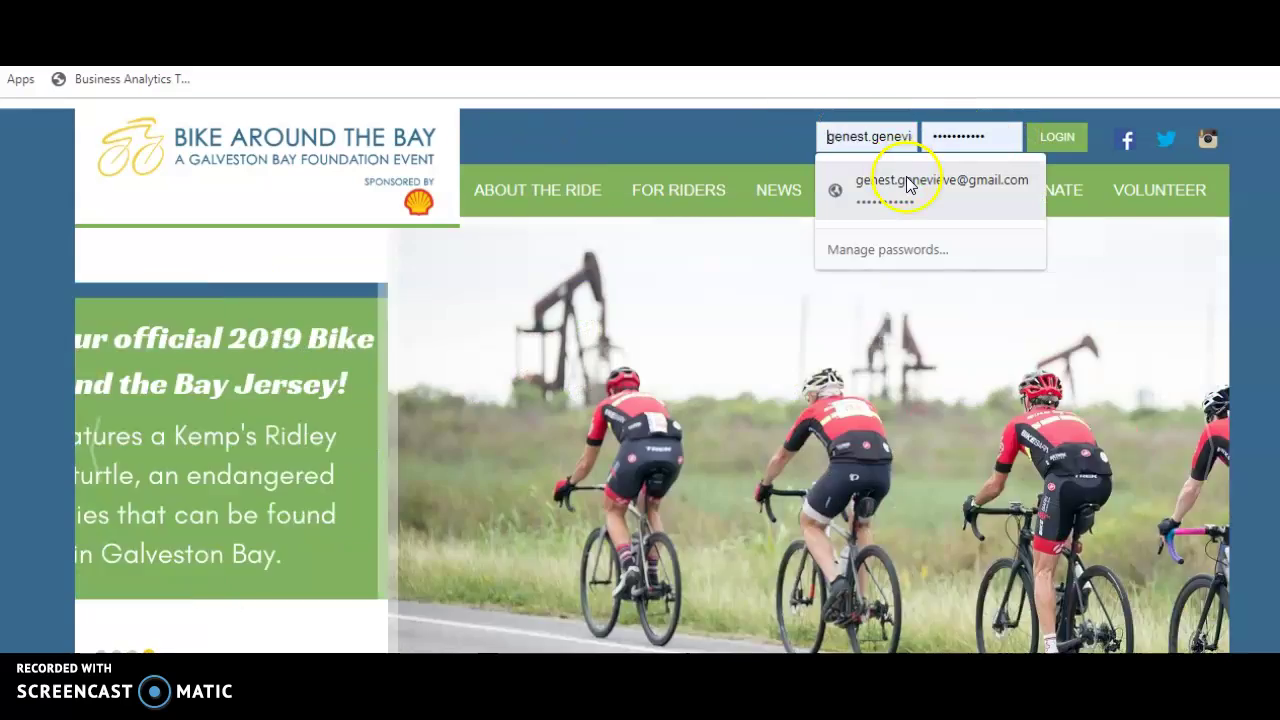
{"action": "left_click", "coordinate": [905, 182]}
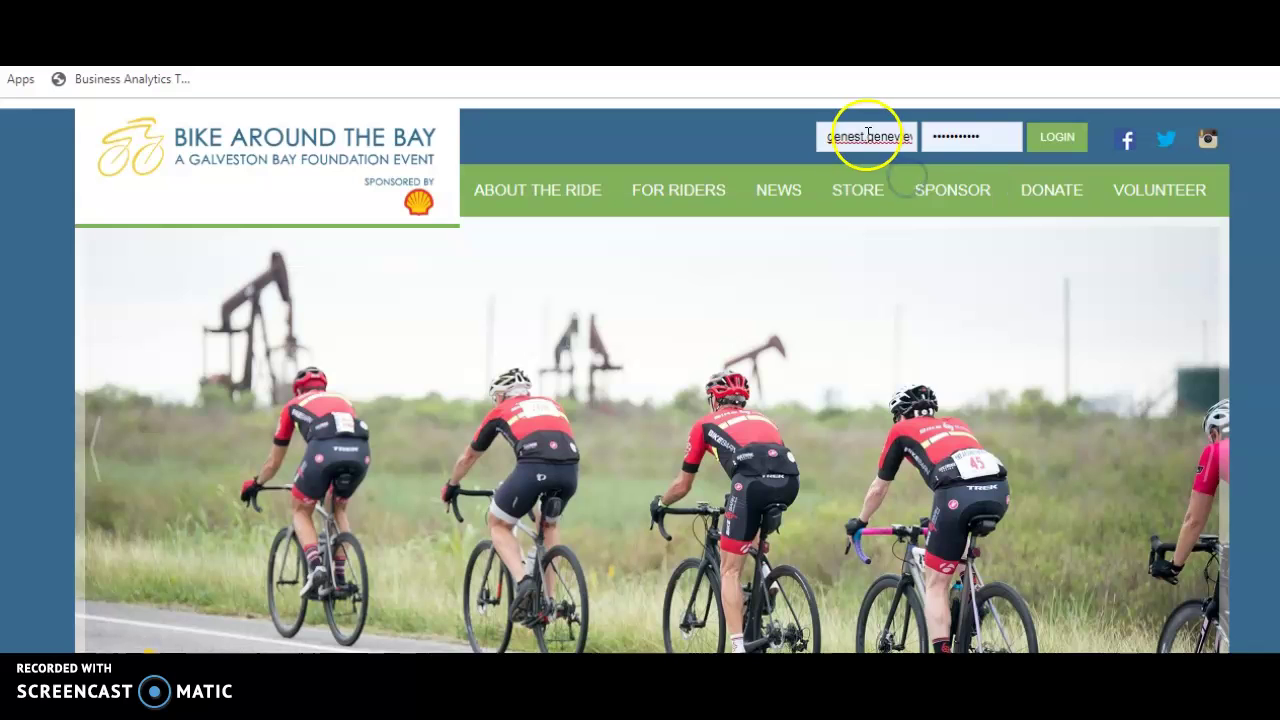
{"action": "left_click", "coordinate": [1058, 137]}
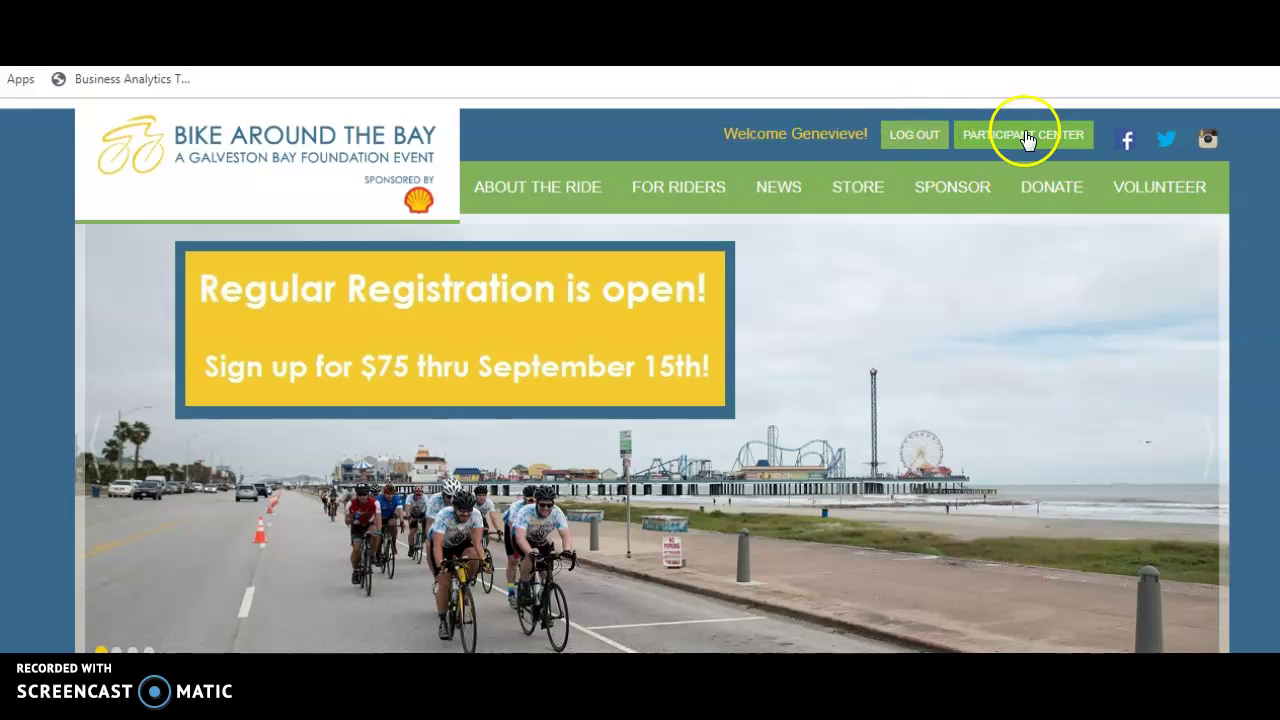
{"action": "left_click", "coordinate": [1025, 135]}
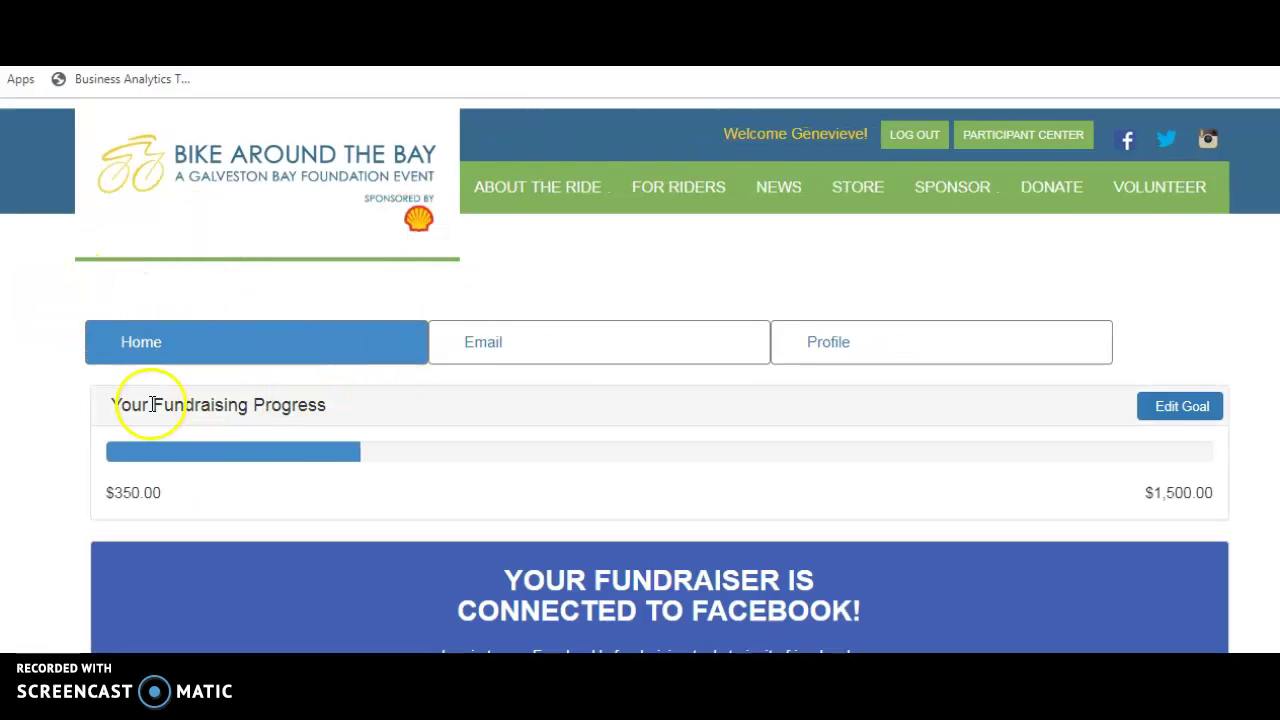
{"action": "scroll", "coordinate": [150, 405], "scroll_direction": "down", "scroll_amount": 2}
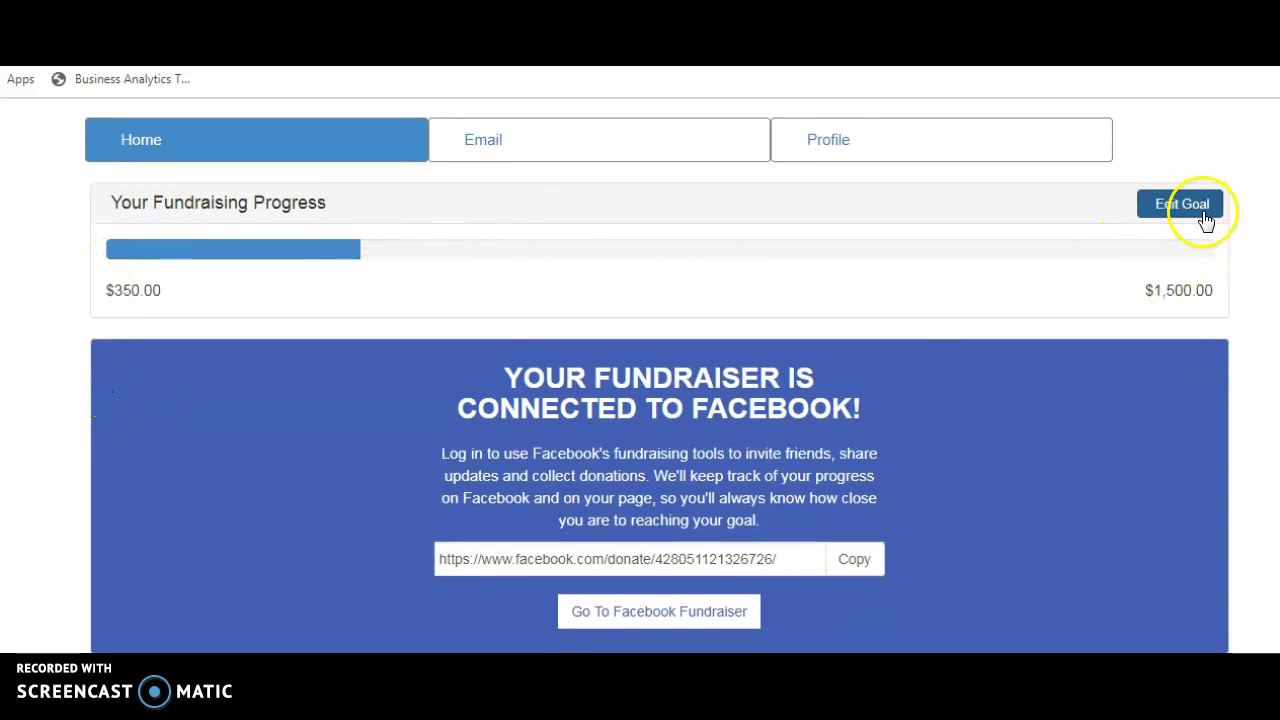
{"action": "scroll", "coordinate": [694, 277], "scroll_direction": "down", "scroll_amount": 3}
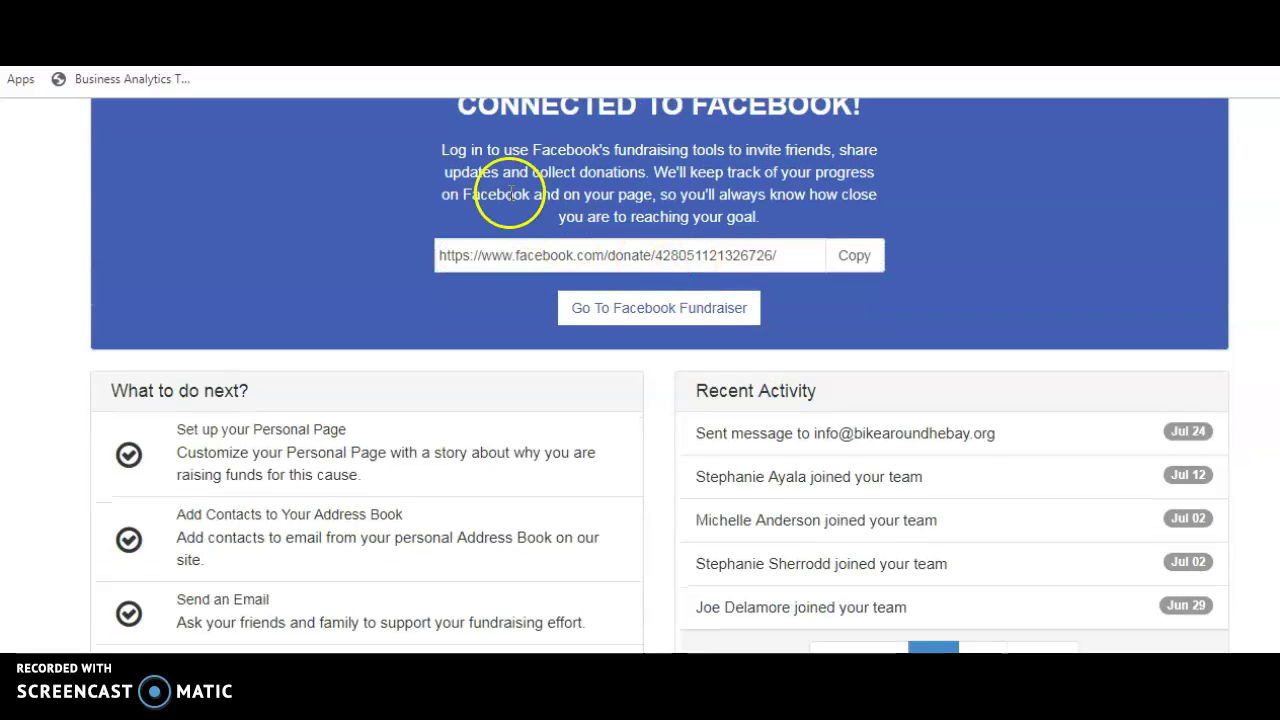
{"action": "scroll", "coordinate": [735, 312], "scroll_direction": "up", "scroll_amount": 1}
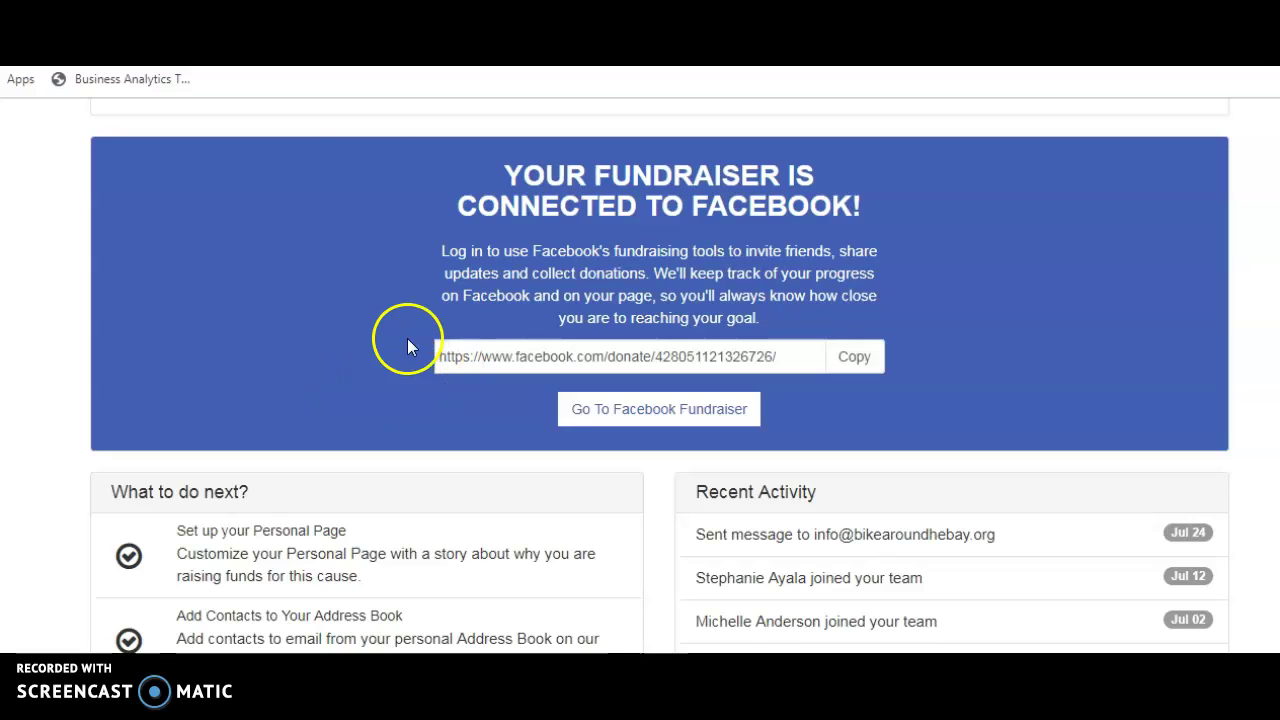
{"action": "scroll", "coordinate": [407, 338], "scroll_direction": "down", "scroll_amount": 3}
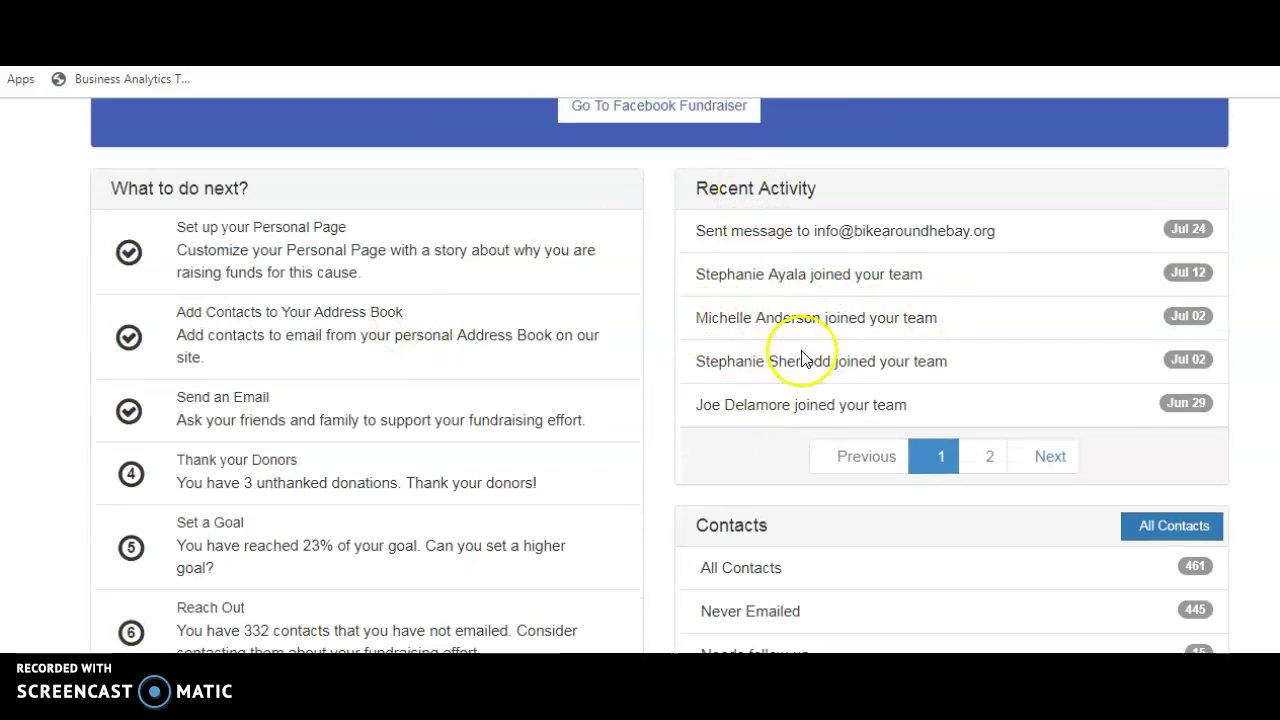
{"action": "scroll", "coordinate": [666, 356], "scroll_direction": "down", "scroll_amount": 1}
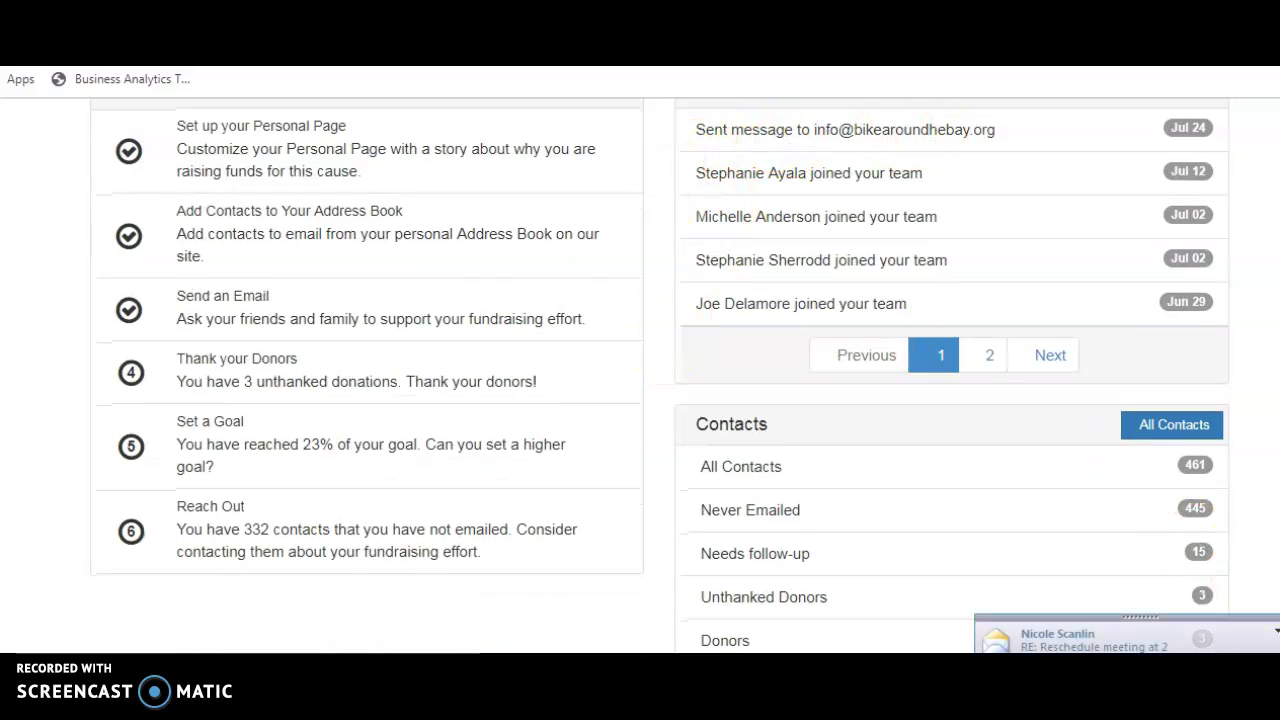
{"action": "scroll", "coordinate": [686, 266], "scroll_direction": "down", "scroll_amount": 2}
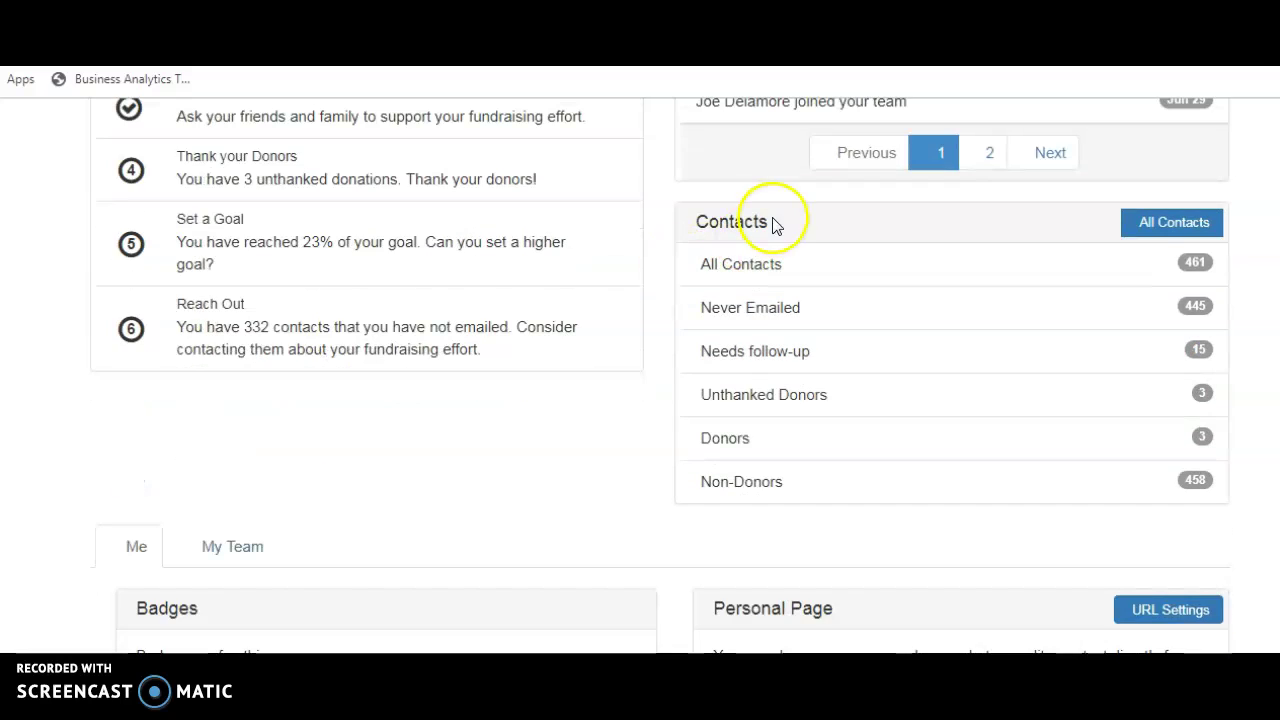
{"action": "scroll", "coordinate": [680, 288], "scroll_direction": "down", "scroll_amount": 3}
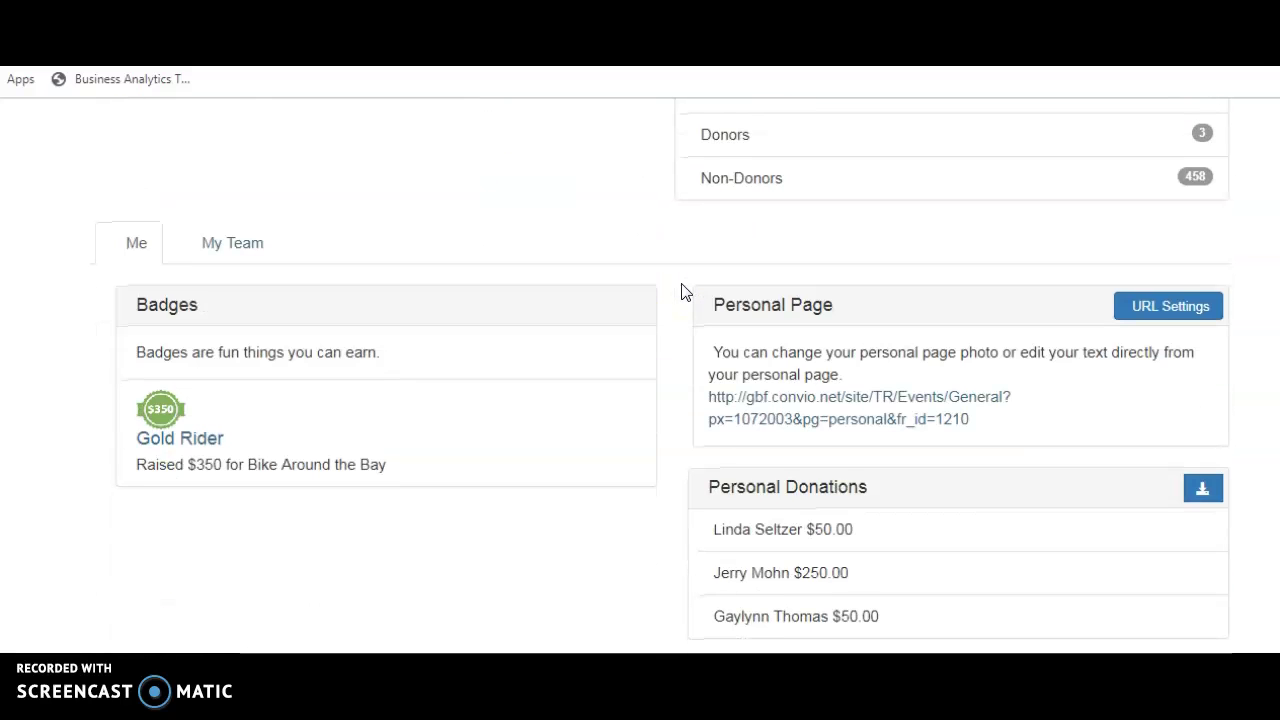
{"action": "left_click", "coordinate": [670, 258]}
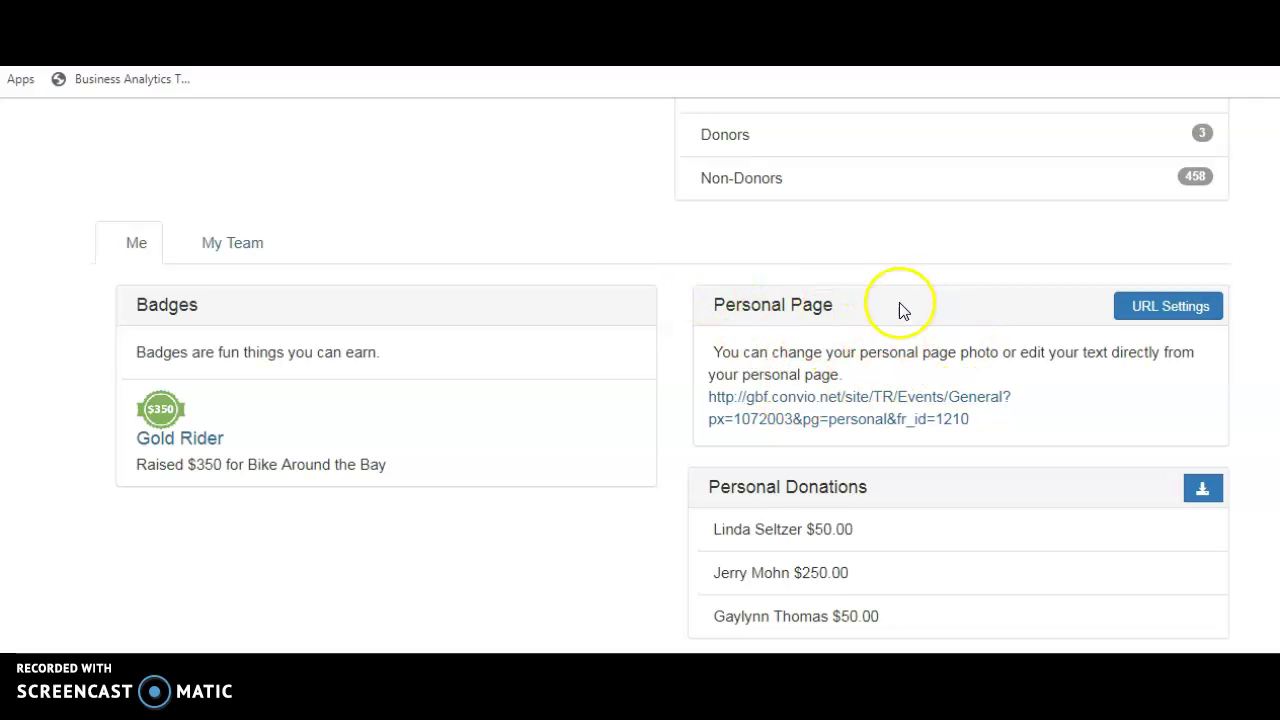
Open the public personal page from its URL and start editing the story
{"action": "left_click", "coordinate": [927, 398]}
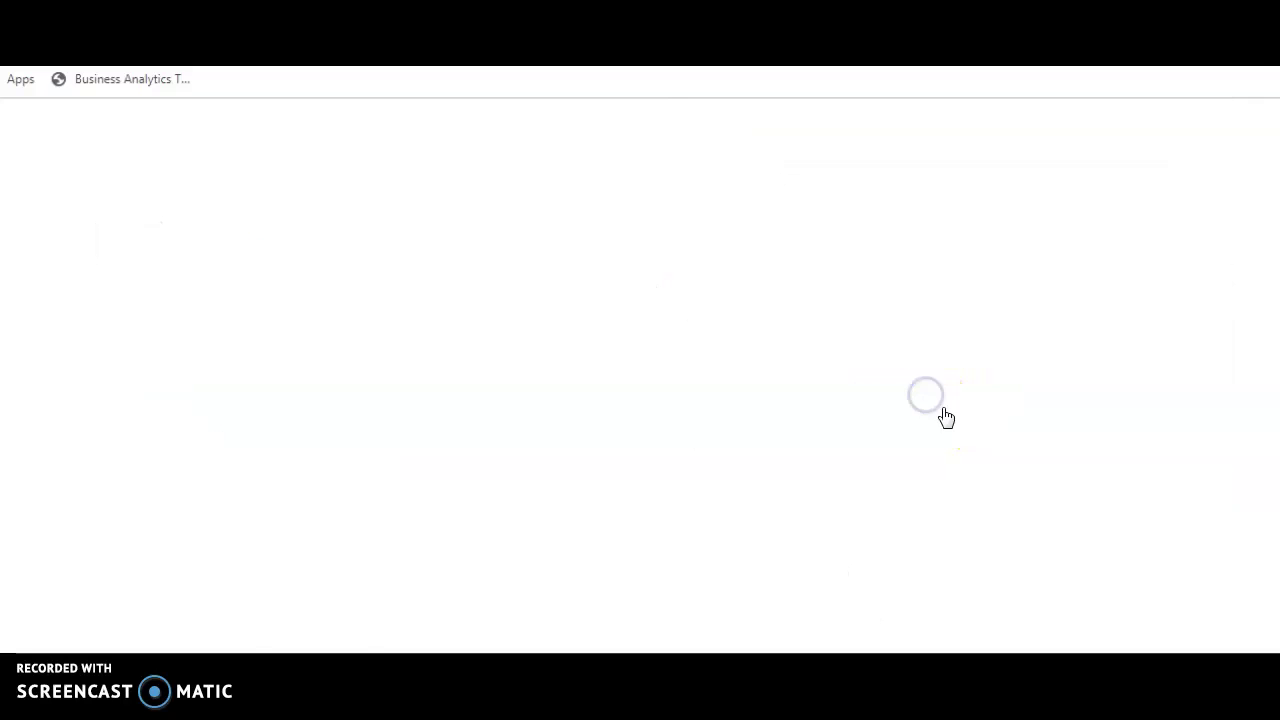
{"action": "scroll", "coordinate": [606, 337], "scroll_direction": "down", "scroll_amount": 2}
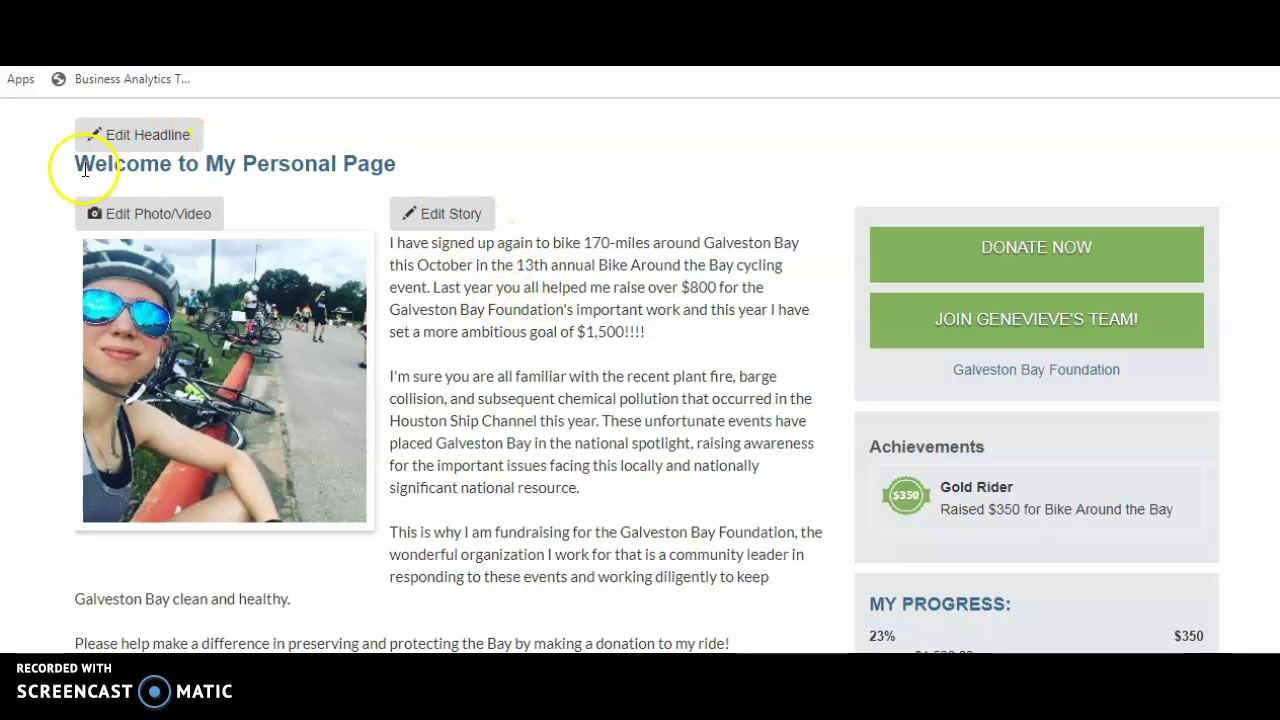
{"action": "left_click", "coordinate": [450, 214]}
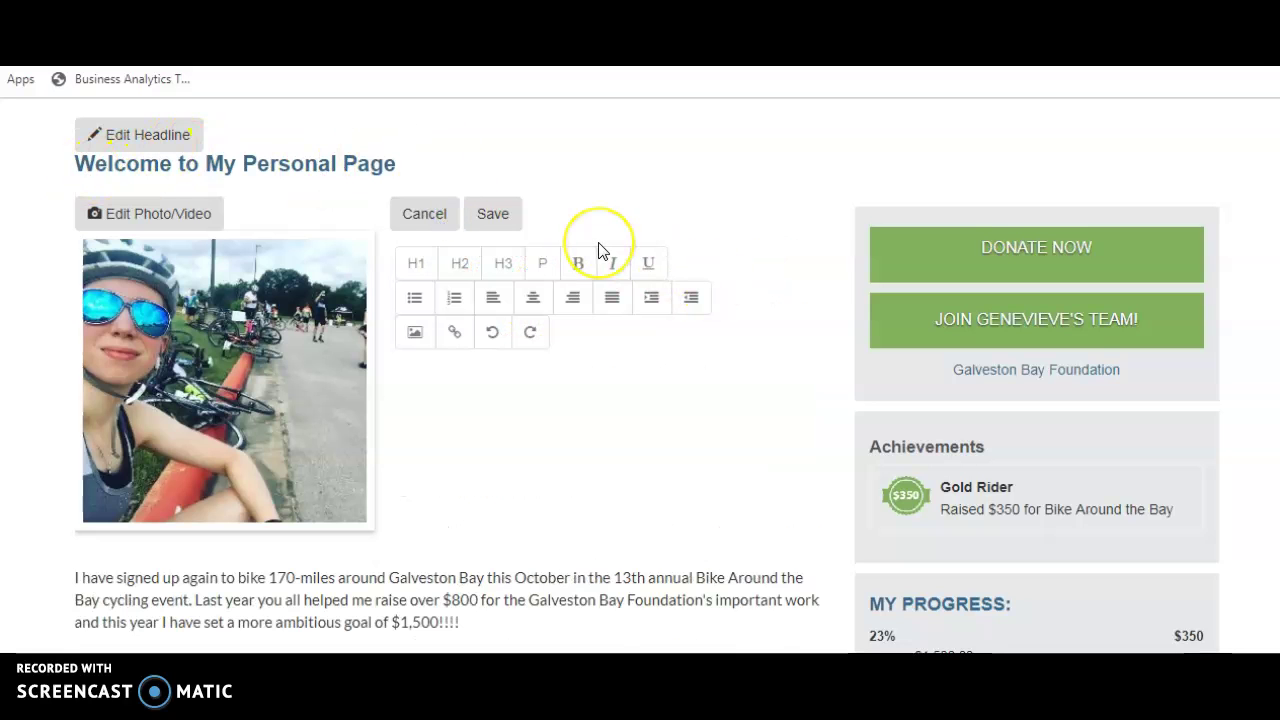
{"action": "scroll", "coordinate": [600, 251], "scroll_direction": "down", "scroll_amount": 3}
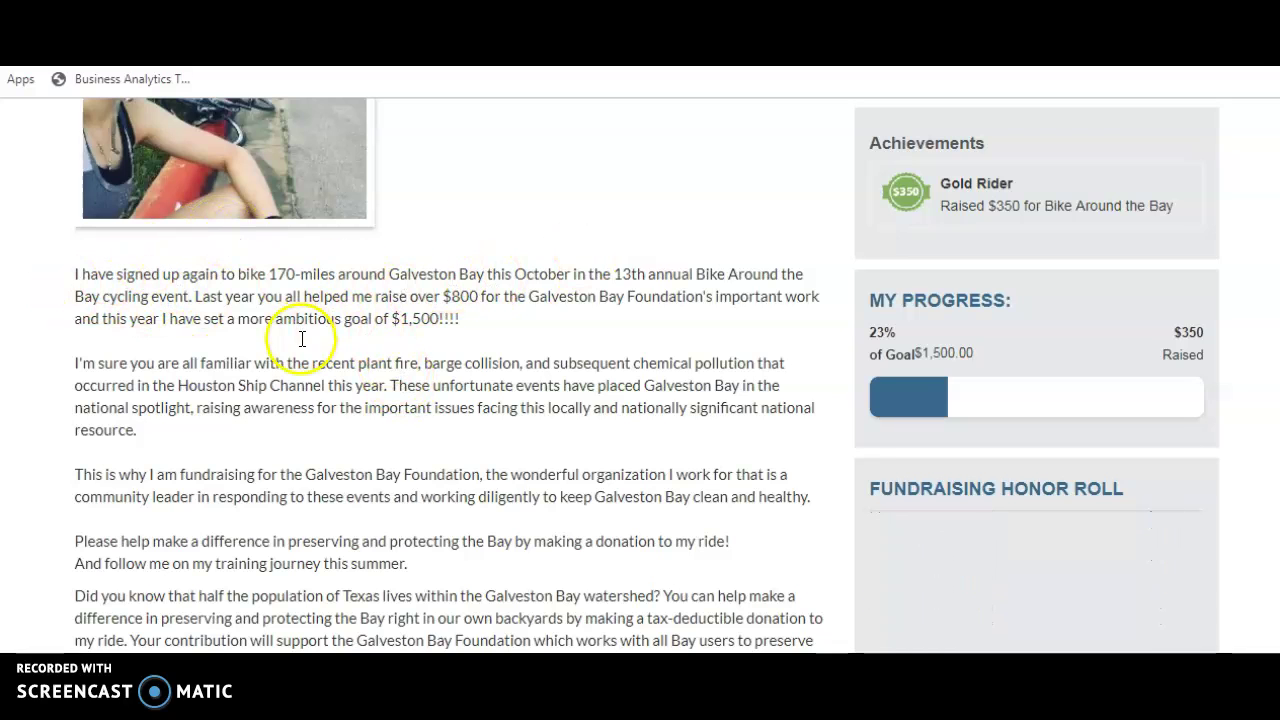
Trim '$1,500!!!!' to '$1,500!', save the story, and return to the dashboard
{"action": "left_click", "coordinate": [500, 311]}
{"action": "key", "text": "BackSpace"}
{"action": "key", "text": "BackSpace"}
{"action": "key", "text": "BackSpace"}
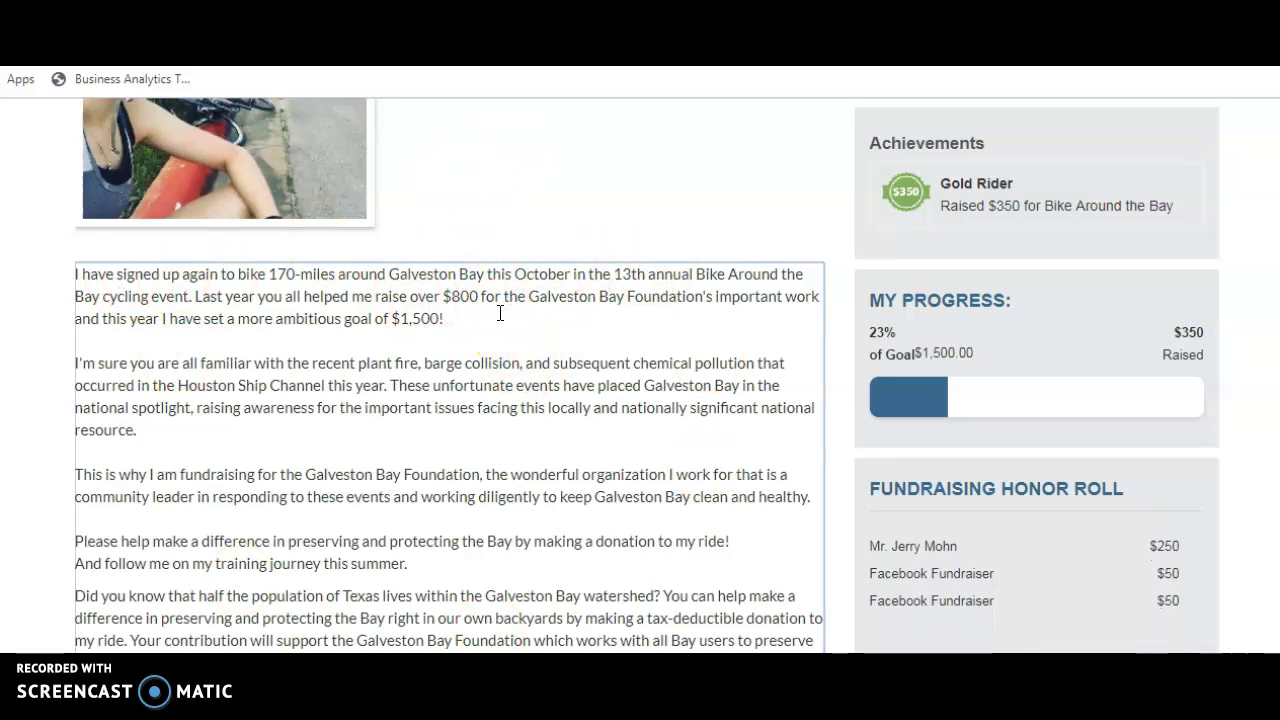
{"action": "scroll", "coordinate": [509, 329], "scroll_direction": "down", "scroll_amount": 3}
{"action": "scroll", "coordinate": [512, 338], "scroll_direction": "up", "scroll_amount": 6}
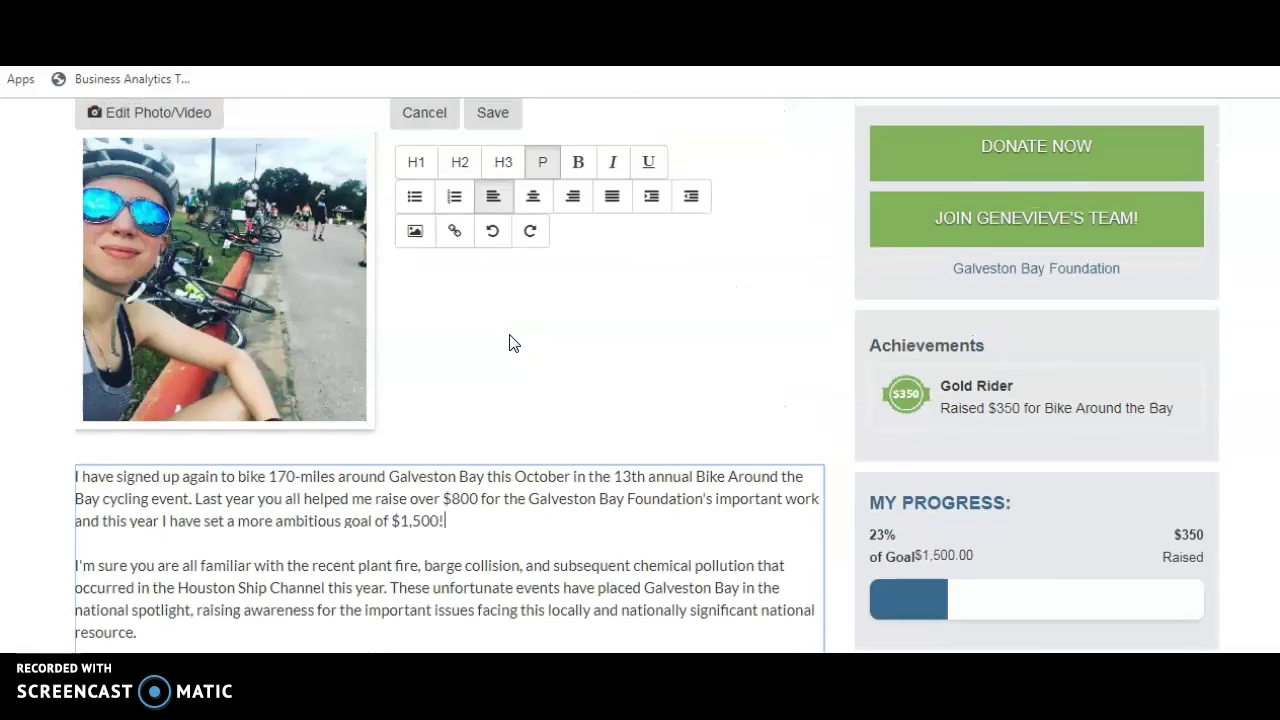
{"action": "left_click", "coordinate": [486, 214]}
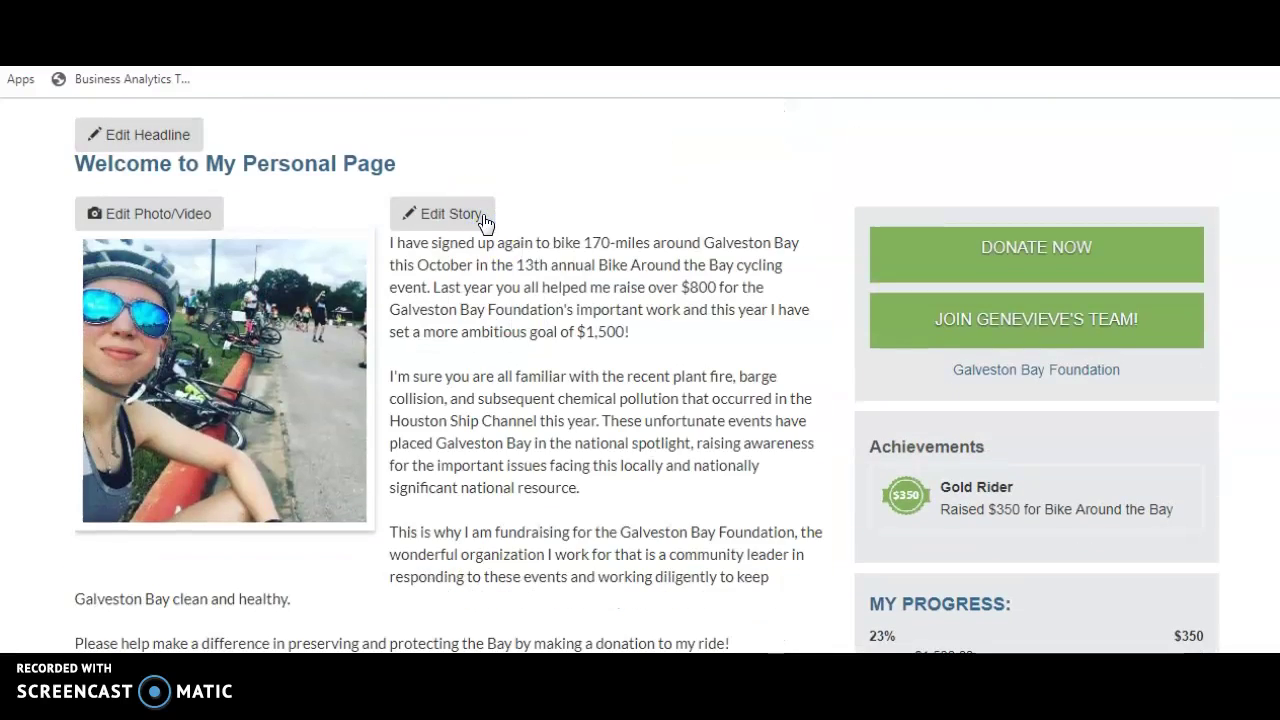
{"action": "scroll", "coordinate": [486, 250], "scroll_direction": "down", "scroll_amount": 3}
{"action": "scroll", "coordinate": [530, 400], "scroll_direction": "up", "scroll_amount": 4}
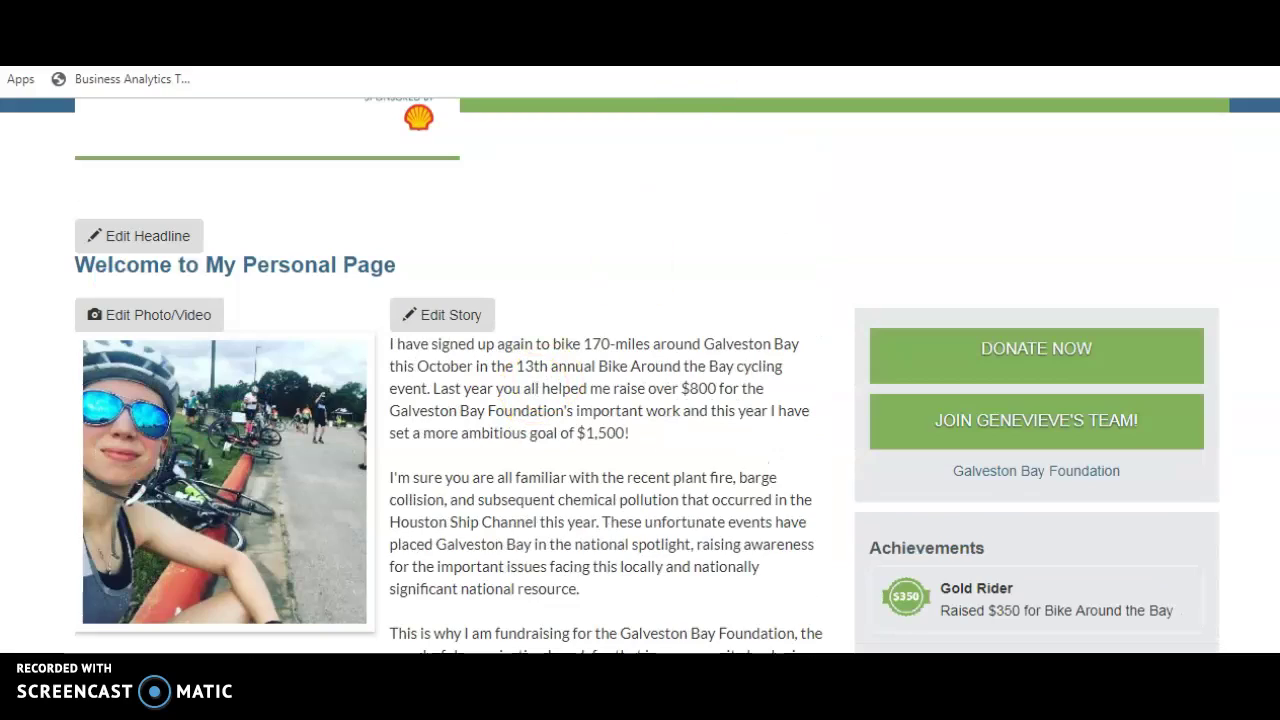
{"action": "key", "text": "alt+Left"}
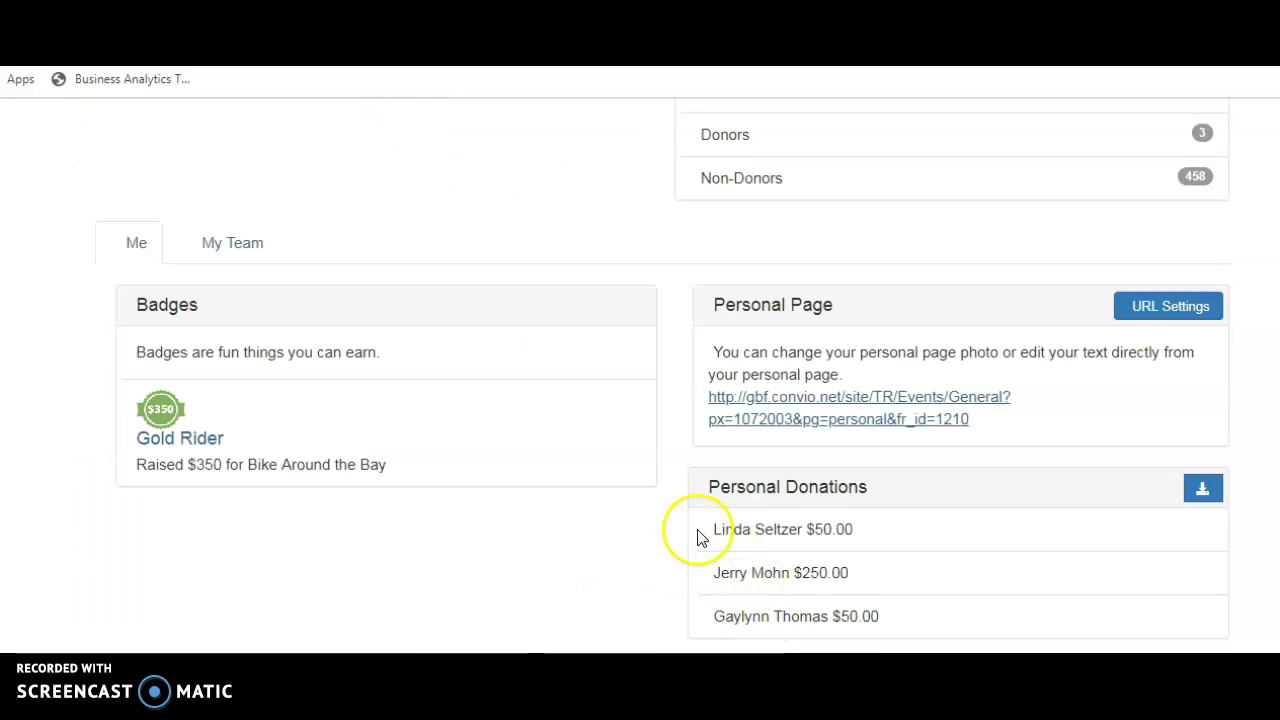
Open the Email section and look over the blank compose form and contact groups
{"action": "scroll", "coordinate": [697, 537], "scroll_direction": "up", "scroll_amount": 10}
{"action": "scroll", "coordinate": [697, 529], "scroll_direction": "up", "scroll_amount": 1}
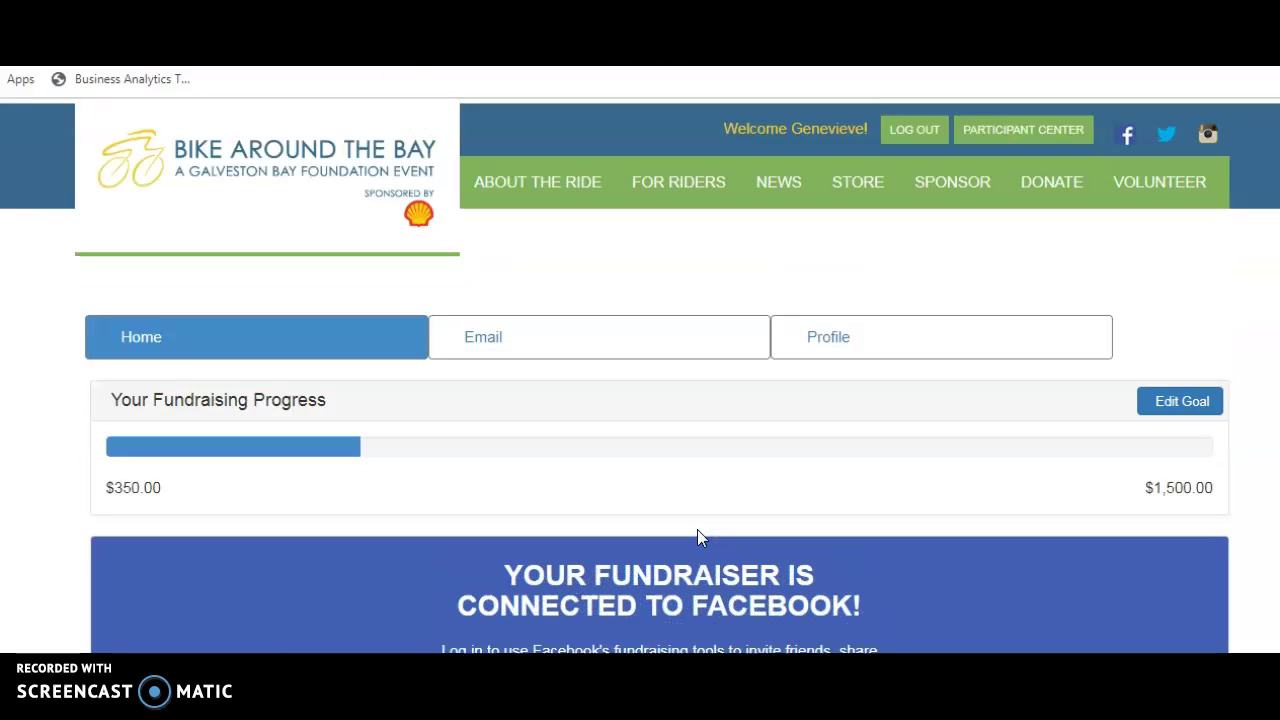
{"action": "left_click", "coordinate": [540, 350]}
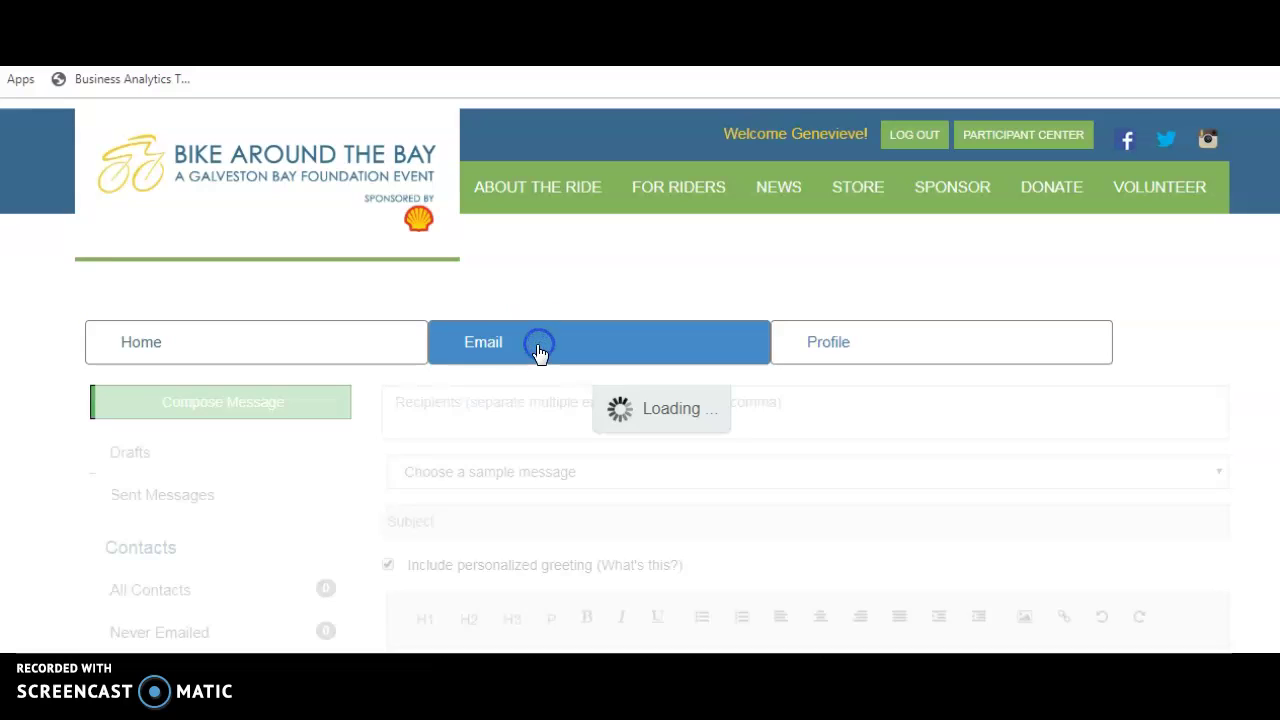
{"action": "scroll", "coordinate": [555, 350], "scroll_direction": "down", "scroll_amount": 1}
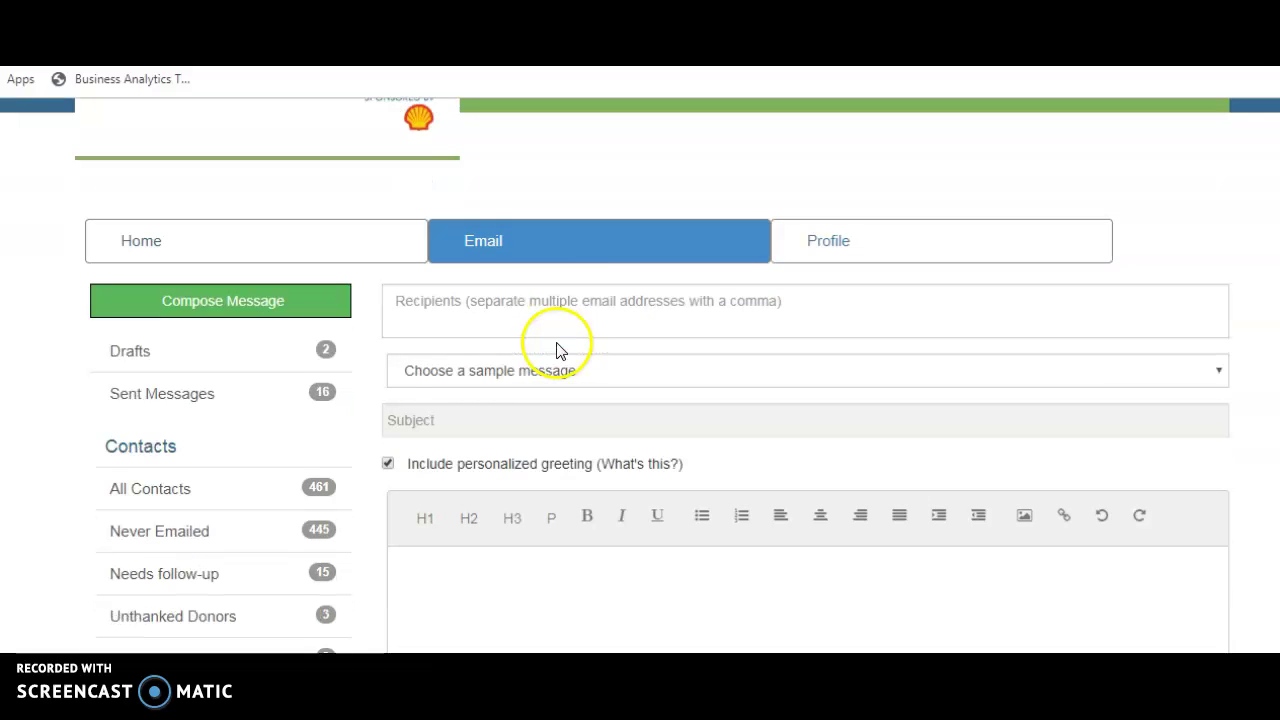
{"action": "scroll", "coordinate": [450, 300], "scroll_direction": "down", "scroll_amount": 2}
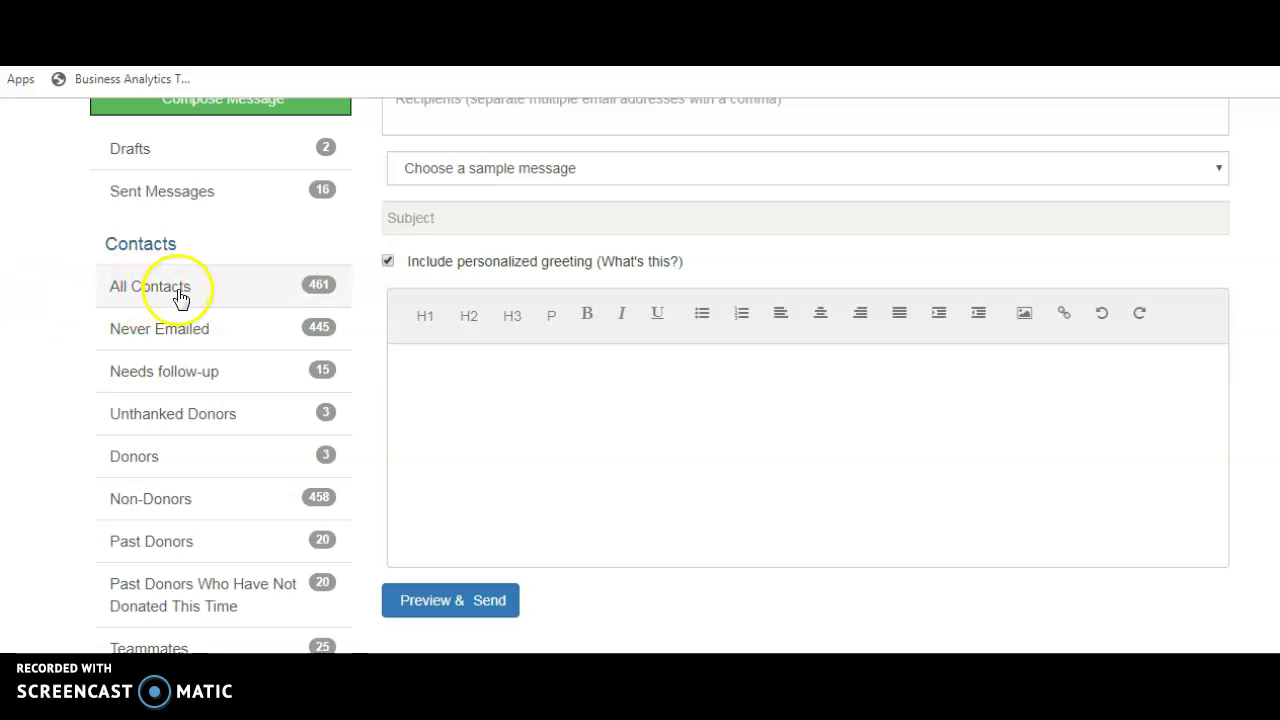
{"action": "scroll", "coordinate": [134, 331], "scroll_direction": "down", "scroll_amount": 2}
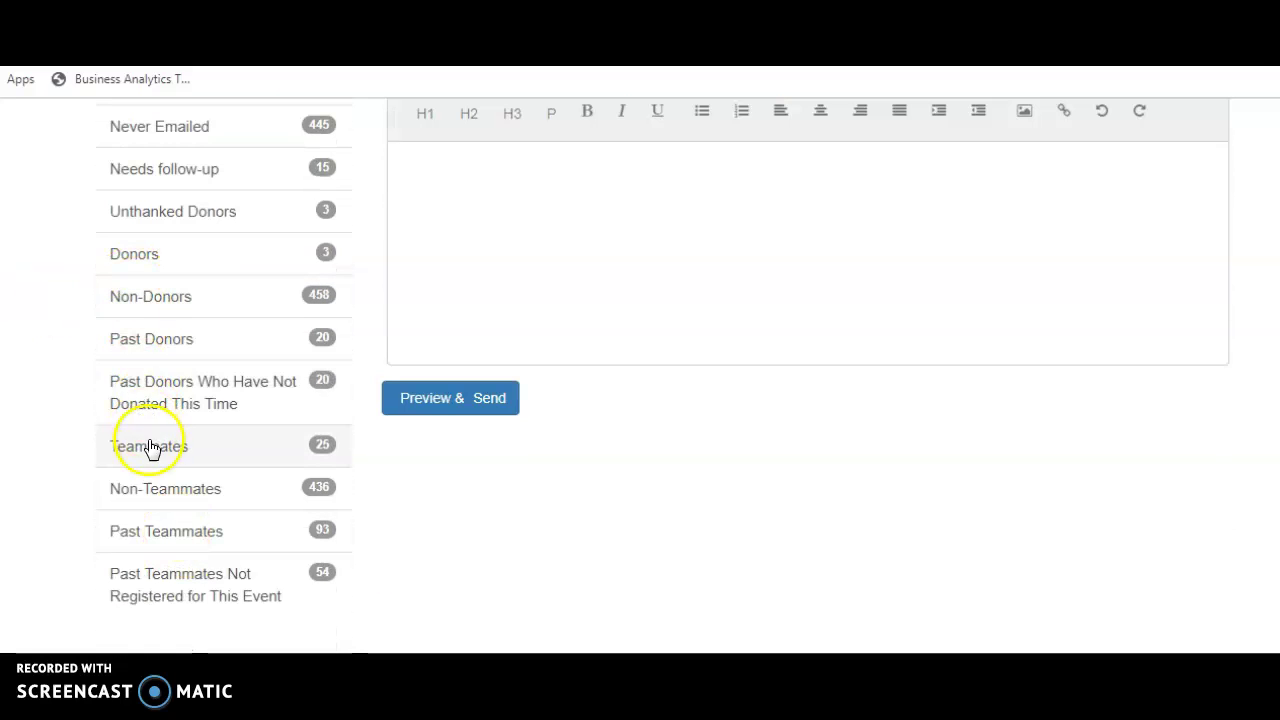
{"action": "scroll", "coordinate": [194, 528], "scroll_direction": "up", "scroll_amount": 2}
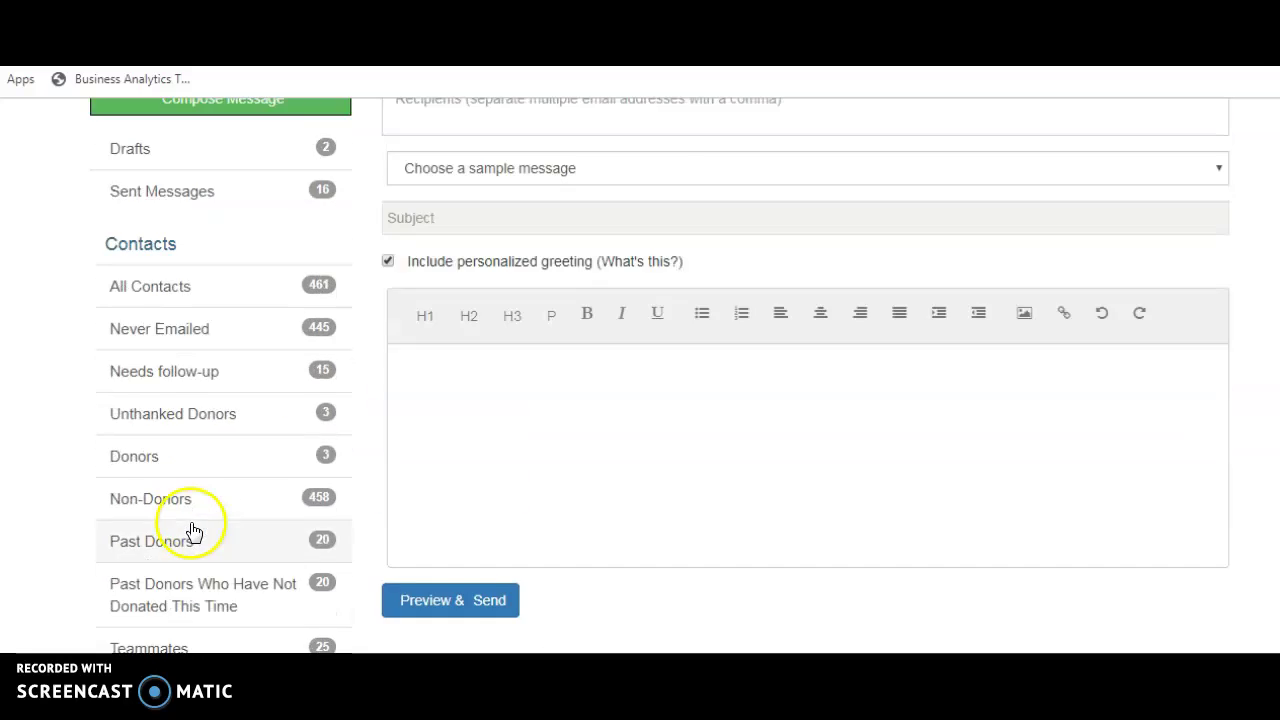
{"action": "scroll", "coordinate": [194, 528], "scroll_direction": "up", "scroll_amount": 1}
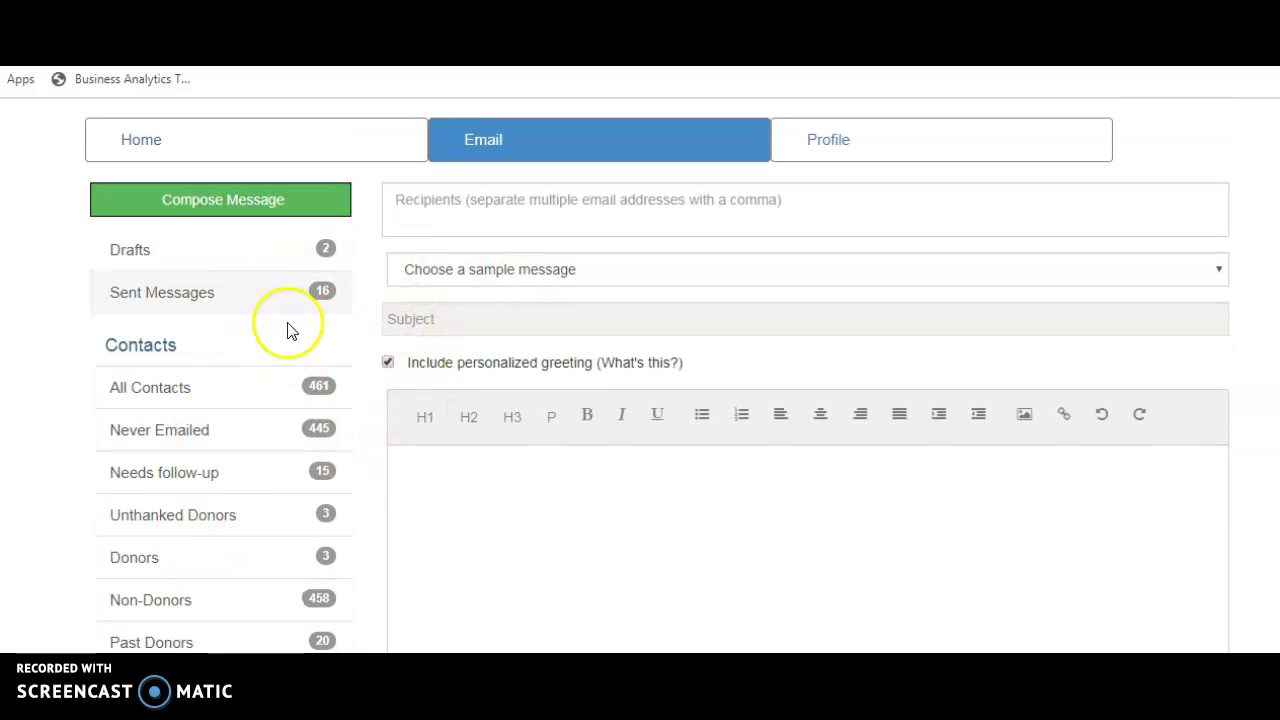
List All Contacts (461), then begin a contact import and abandon it at Google sign-in
{"action": "left_click", "coordinate": [186, 392]}
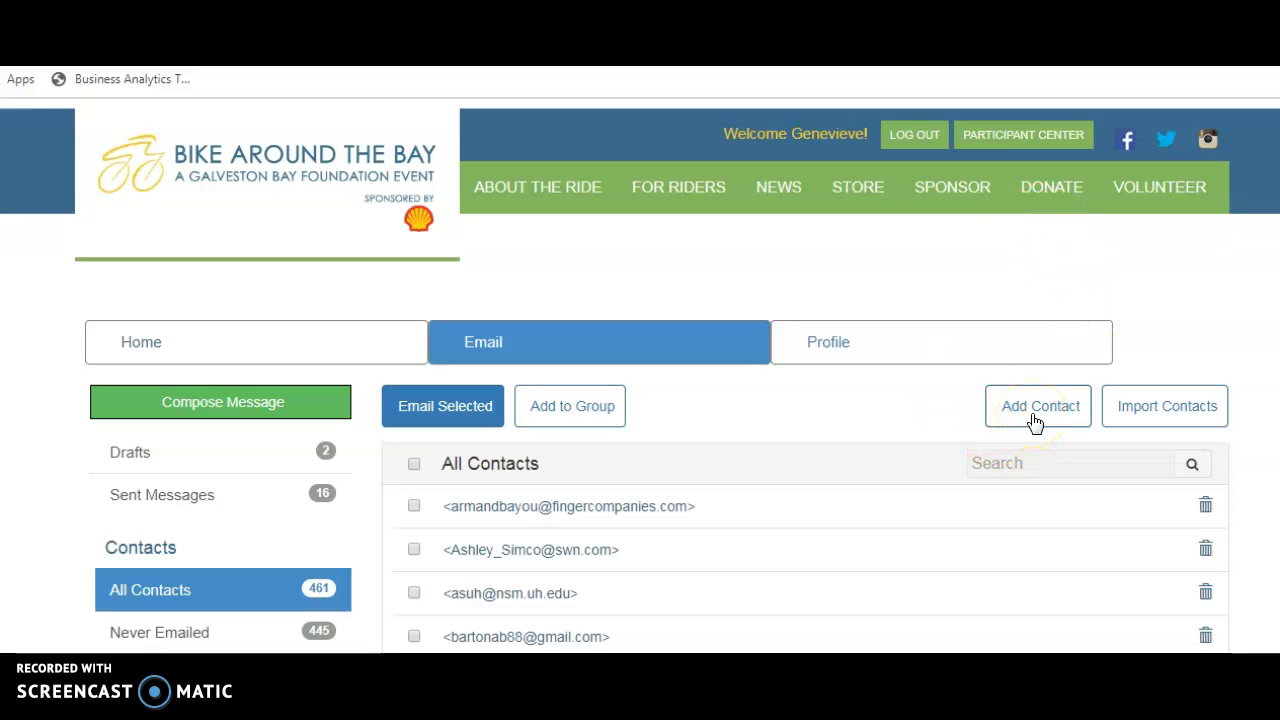
{"action": "left_click", "coordinate": [1186, 412]}
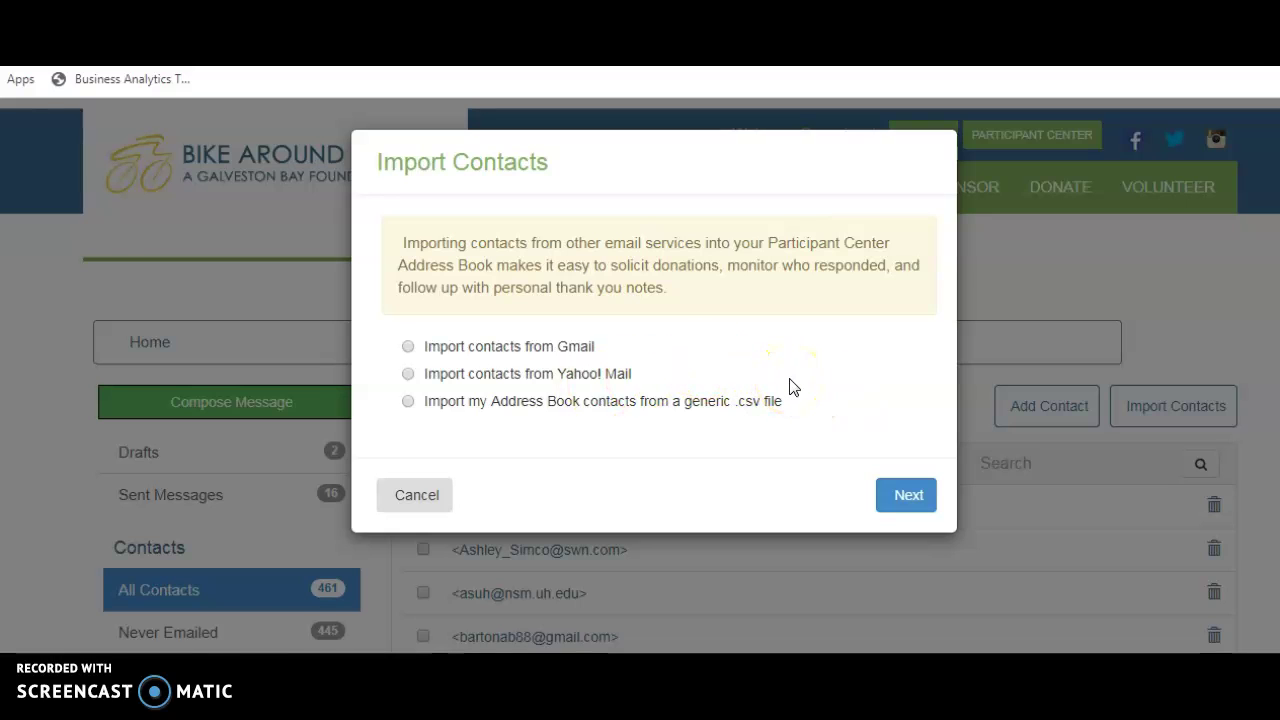
{"action": "left_click", "coordinate": [880, 495]}
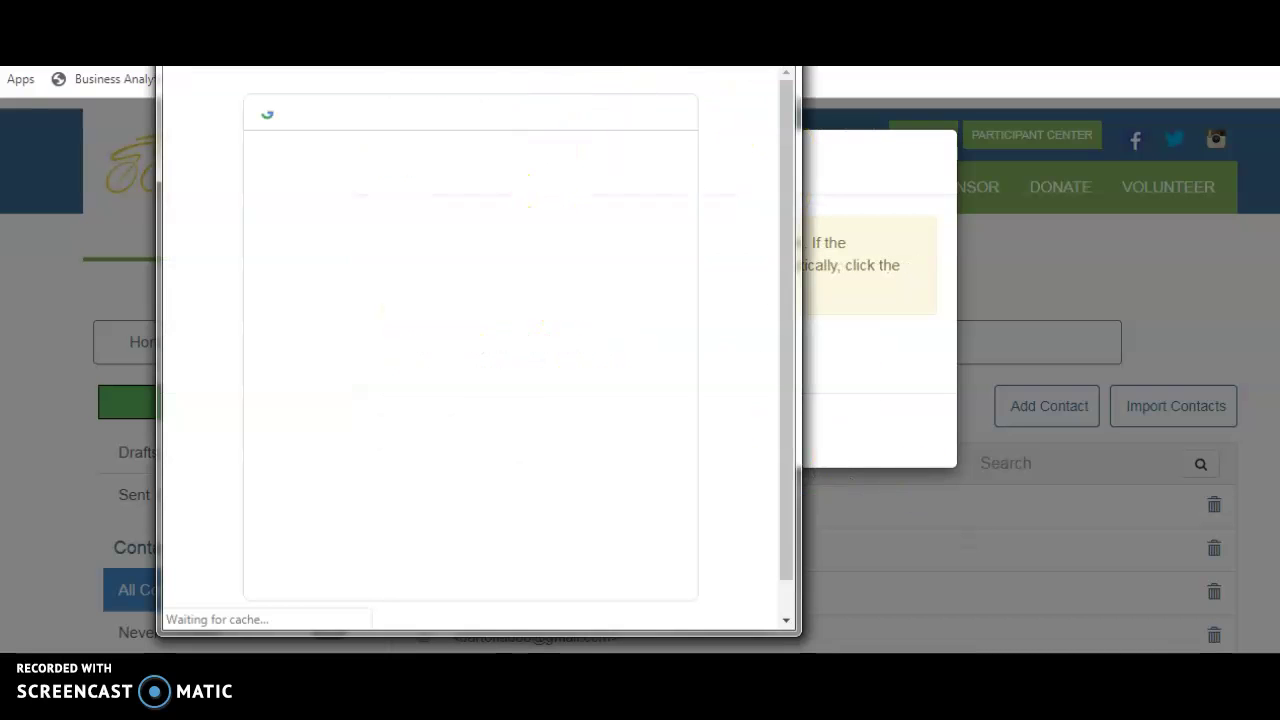
{"action": "left_click_drag", "start_coordinate": [550, 68], "coordinate": [566, 94]}
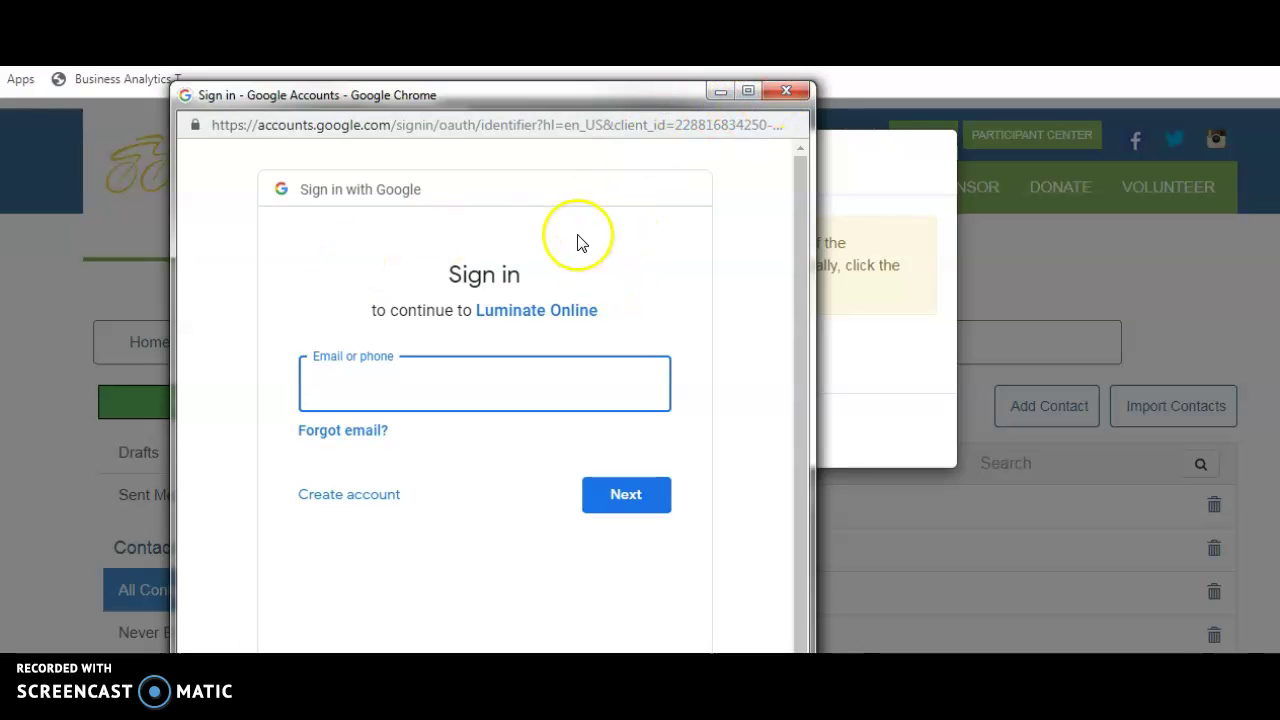
{"action": "left_click", "coordinate": [787, 91]}
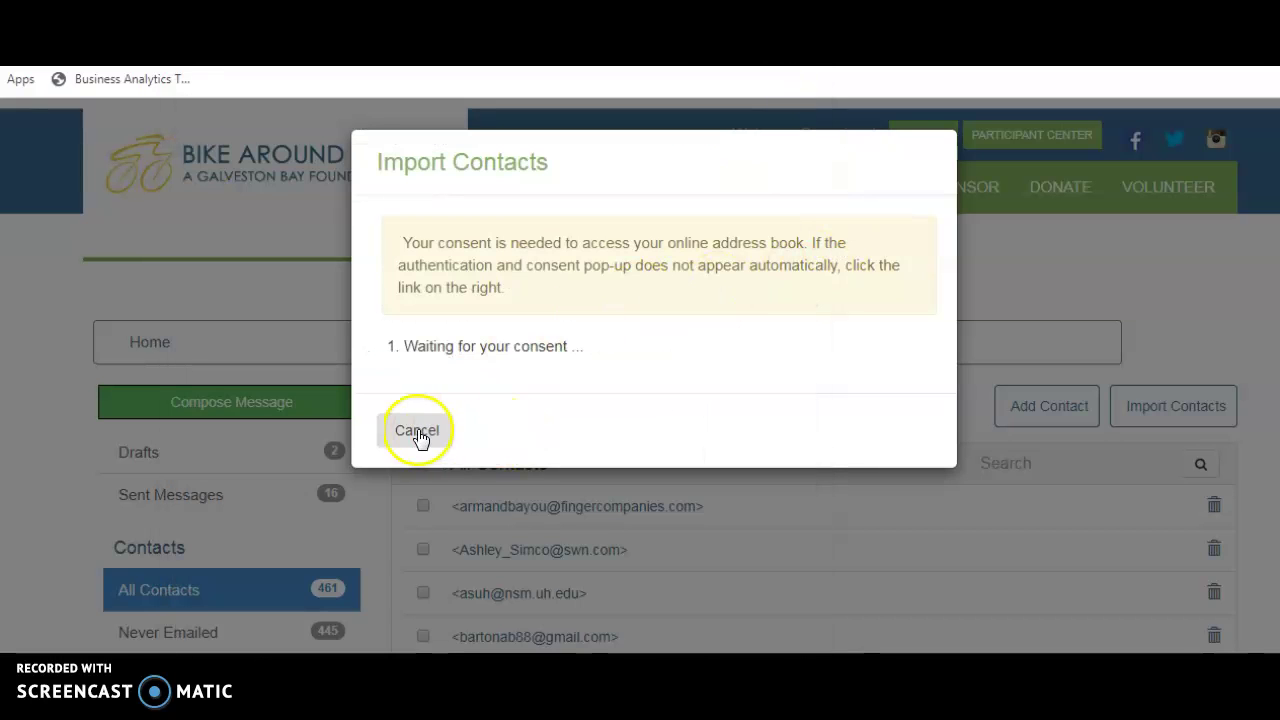
{"action": "left_click", "coordinate": [420, 435]}
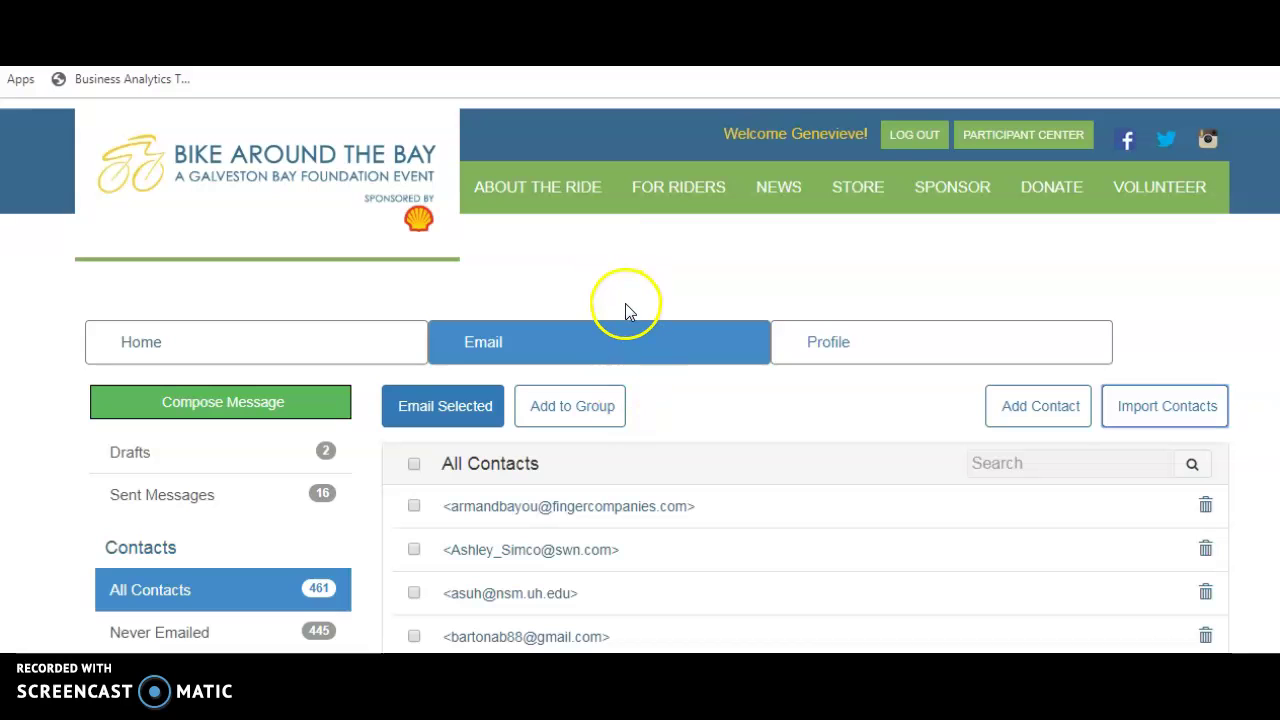
{"action": "scroll", "coordinate": [631, 343], "scroll_direction": "down", "scroll_amount": 1}
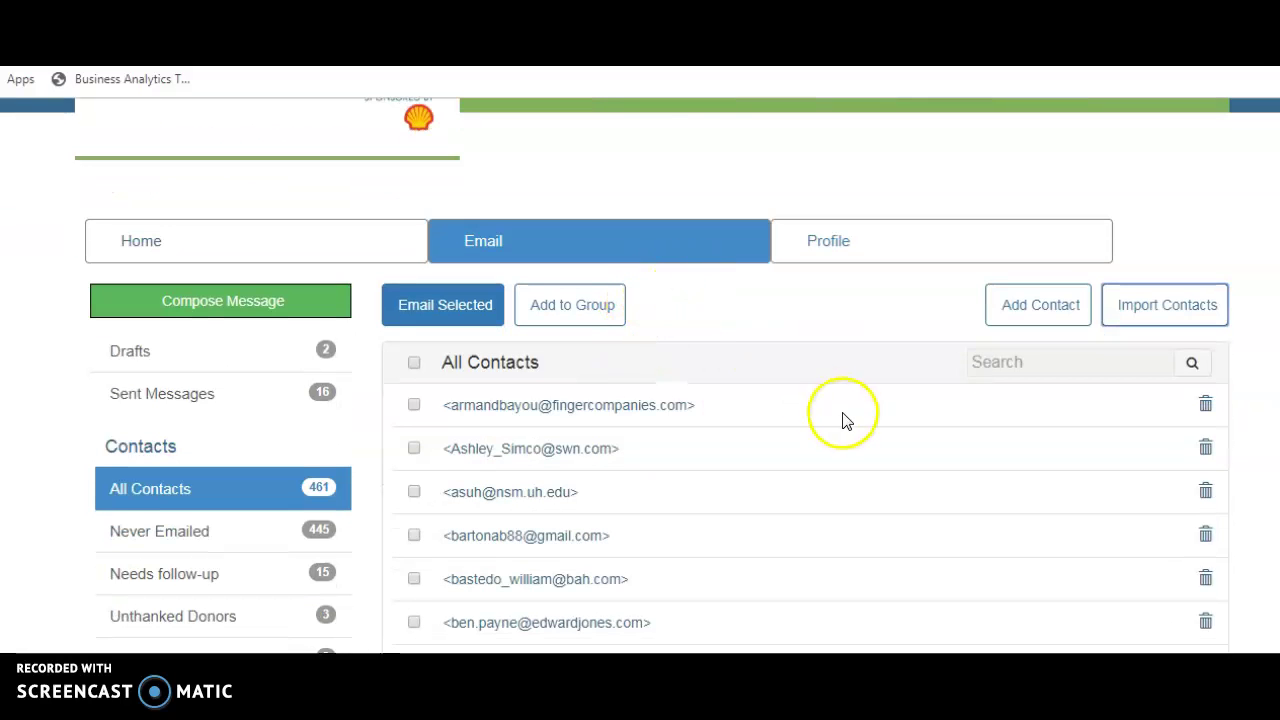
Bring up a blank Compose Message form and place the cursor in Recipients
{"action": "left_click", "coordinate": [215, 302]}
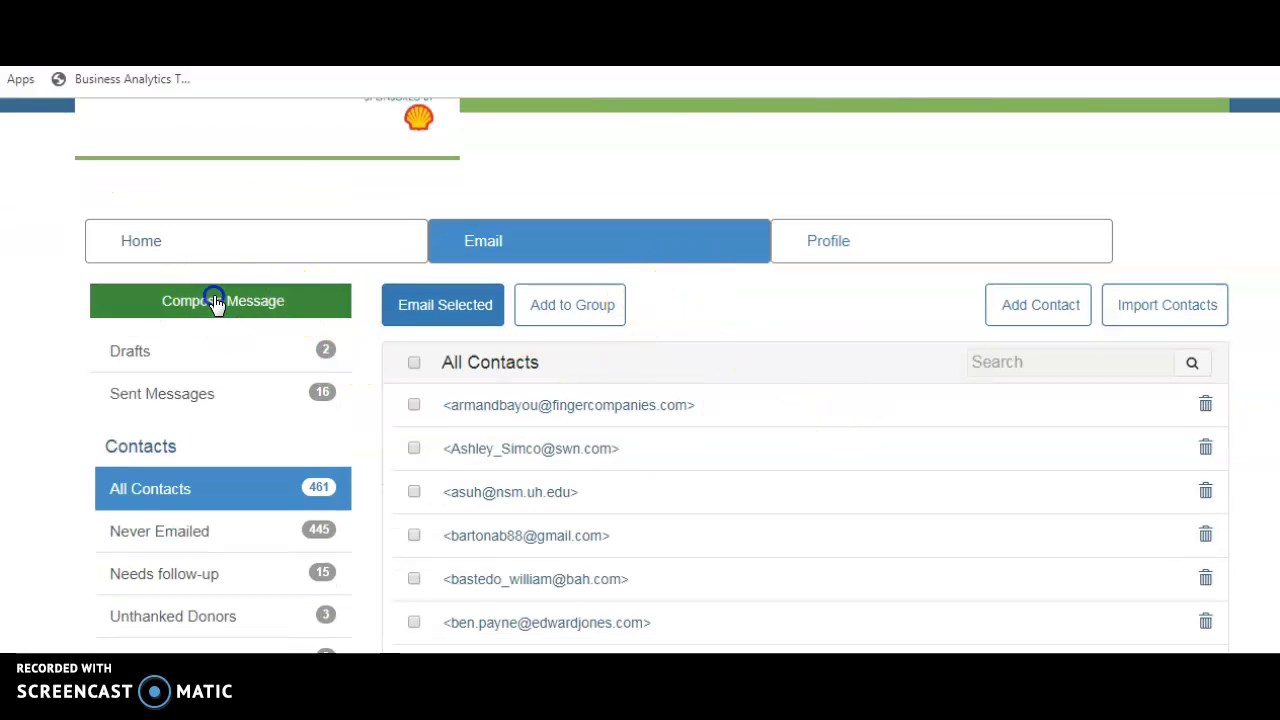
{"action": "scroll", "coordinate": [512, 237], "scroll_direction": "down", "scroll_amount": 1}
{"action": "left_click", "coordinate": [385, 240]}
{"action": "left_click", "coordinate": [545, 350]}
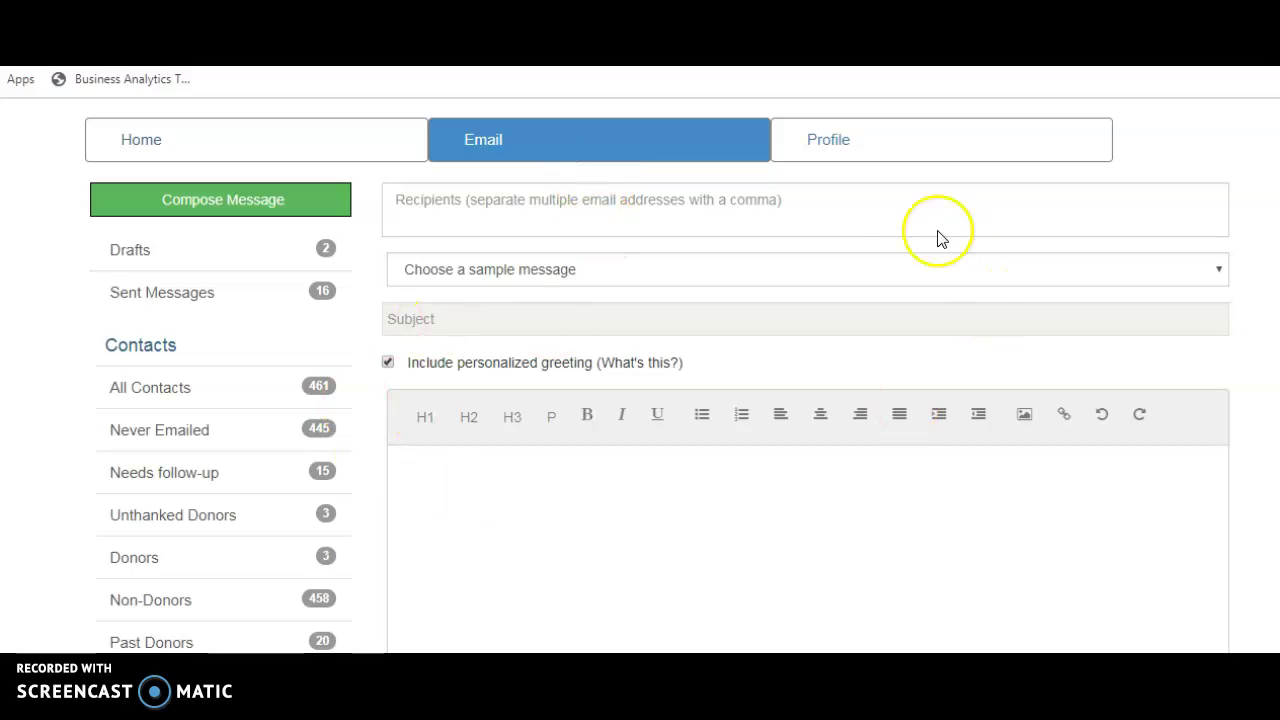
{"action": "left_click", "coordinate": [512, 212]}
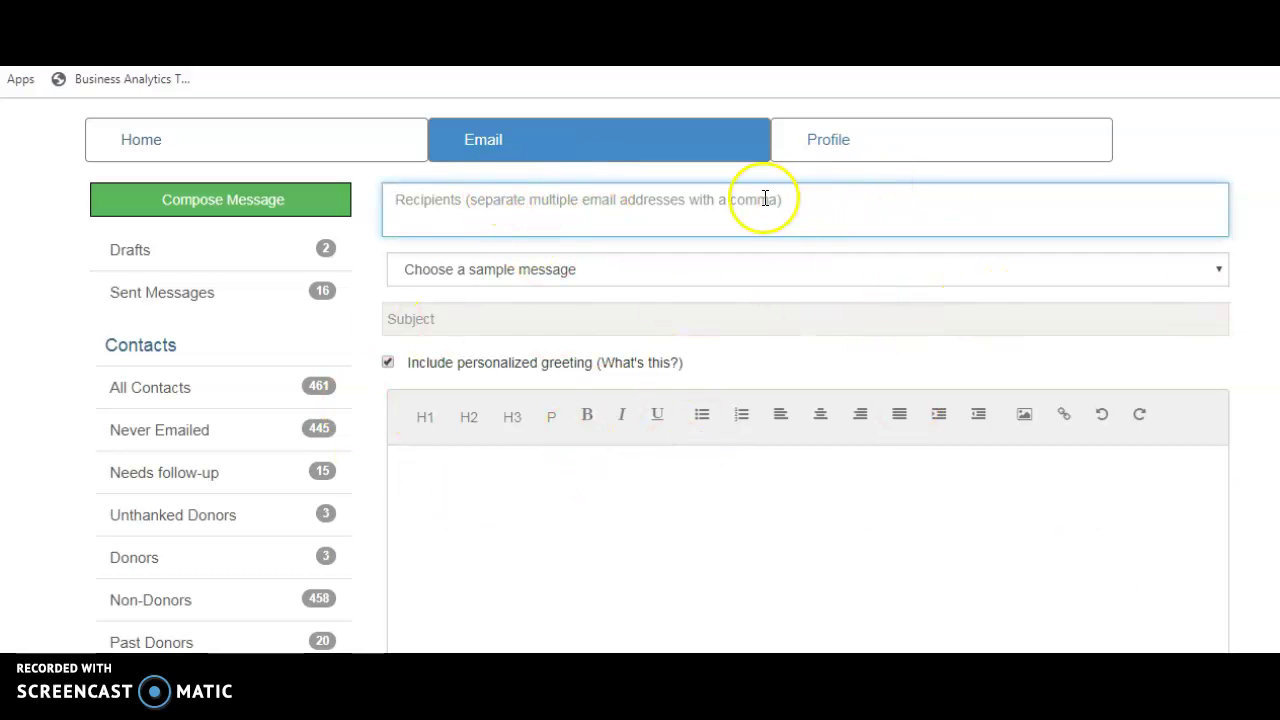
Tick four contacts in All Contacts and start an email to the selected ones
{"action": "left_click", "coordinate": [187, 396]}
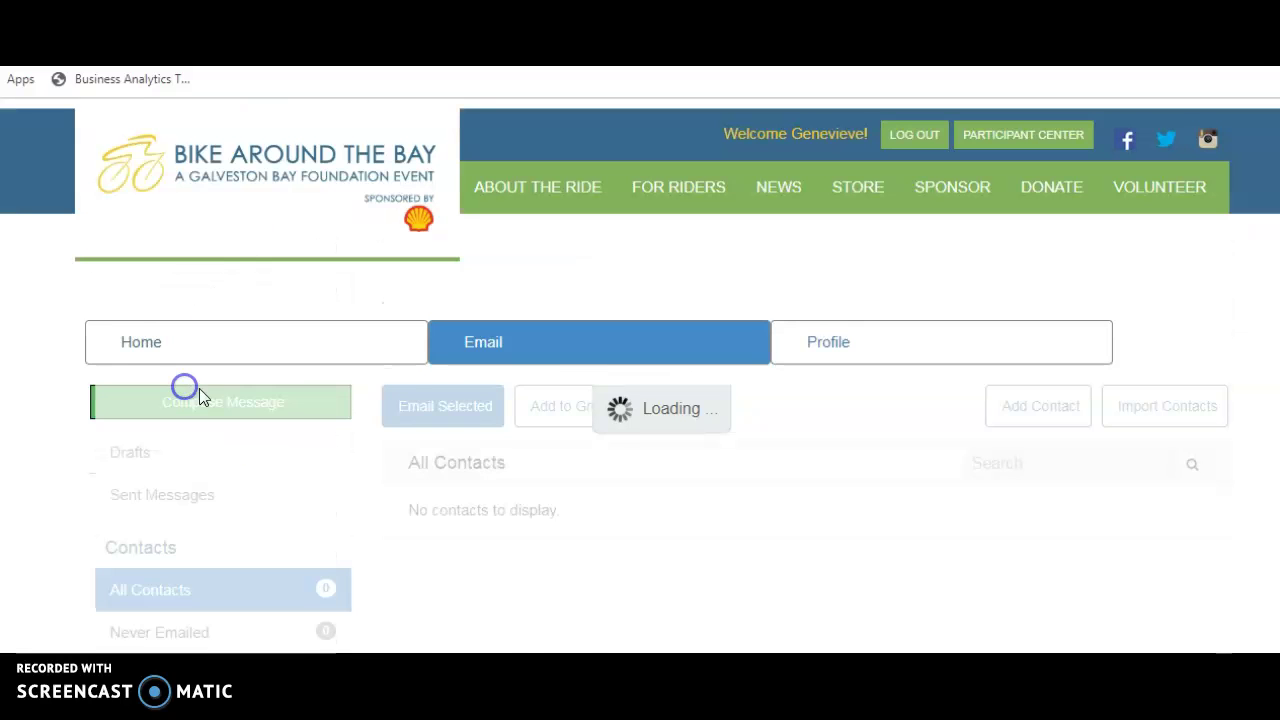
{"action": "scroll", "coordinate": [780, 415], "scroll_direction": "down", "scroll_amount": 2}
{"action": "left_click", "coordinate": [413, 347]}
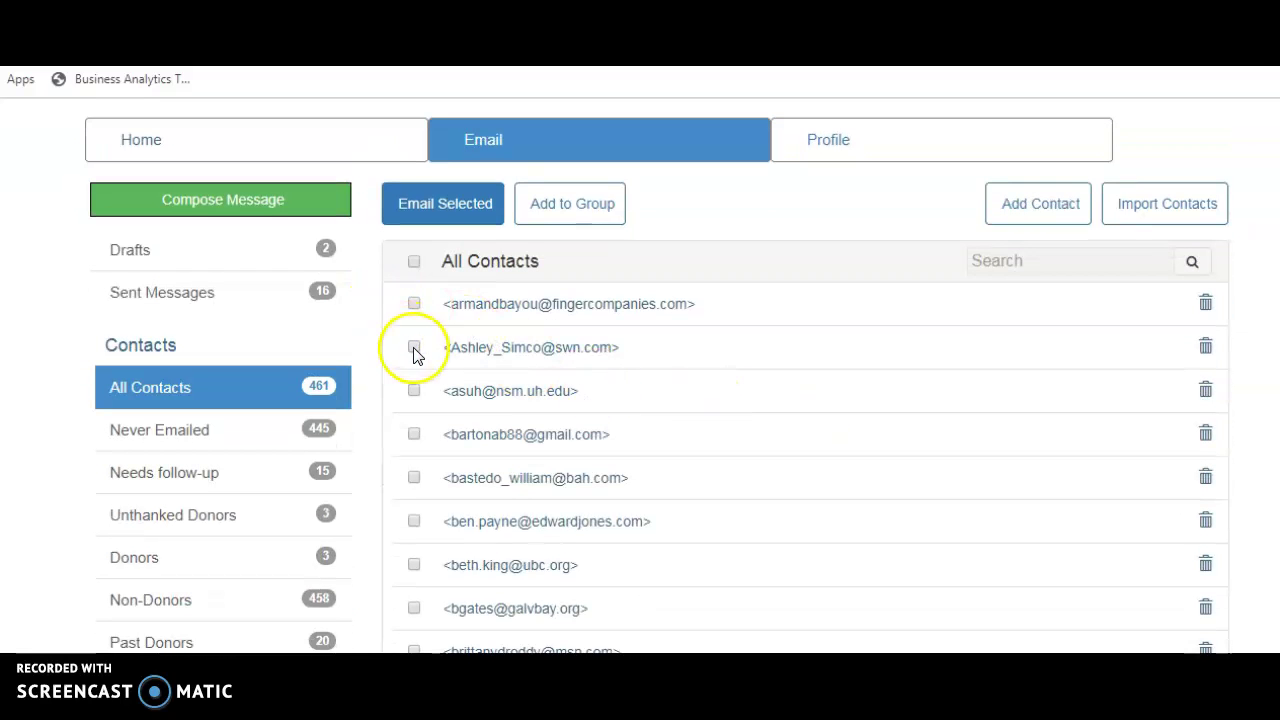
{"action": "scroll", "coordinate": [414, 350], "scroll_direction": "down", "scroll_amount": 2}
{"action": "left_click", "coordinate": [414, 318]}
{"action": "left_click", "coordinate": [414, 450]}
{"action": "left_click", "coordinate": [414, 493]}
{"action": "scroll", "coordinate": [466, 586], "scroll_direction": "up", "scroll_amount": 4}
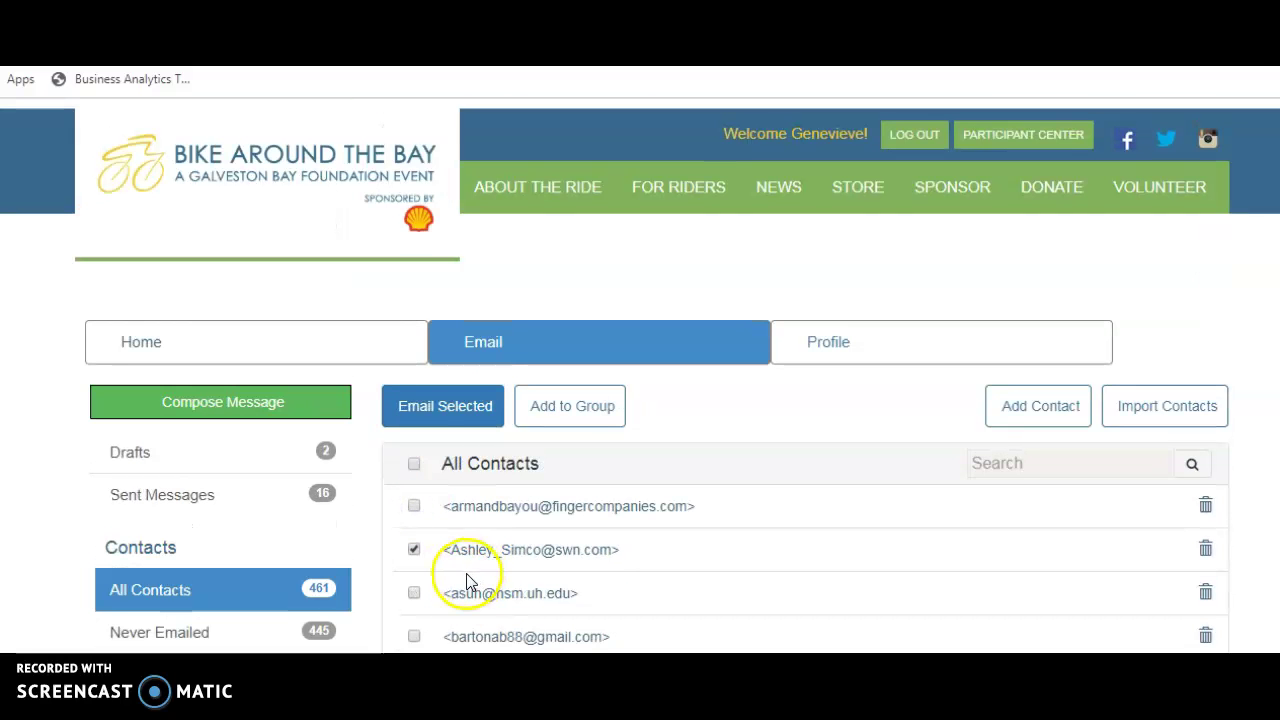
{"action": "left_click", "coordinate": [442, 418]}
Replace the prefilled recipients with the organisation's info e-mail address and list sample messages
{"action": "left_click_drag", "start_coordinate": [614, 422], "coordinate": [354, 374]}
{"action": "key", "text": "BackSpace"}
{"action": "type", "text": "l"}
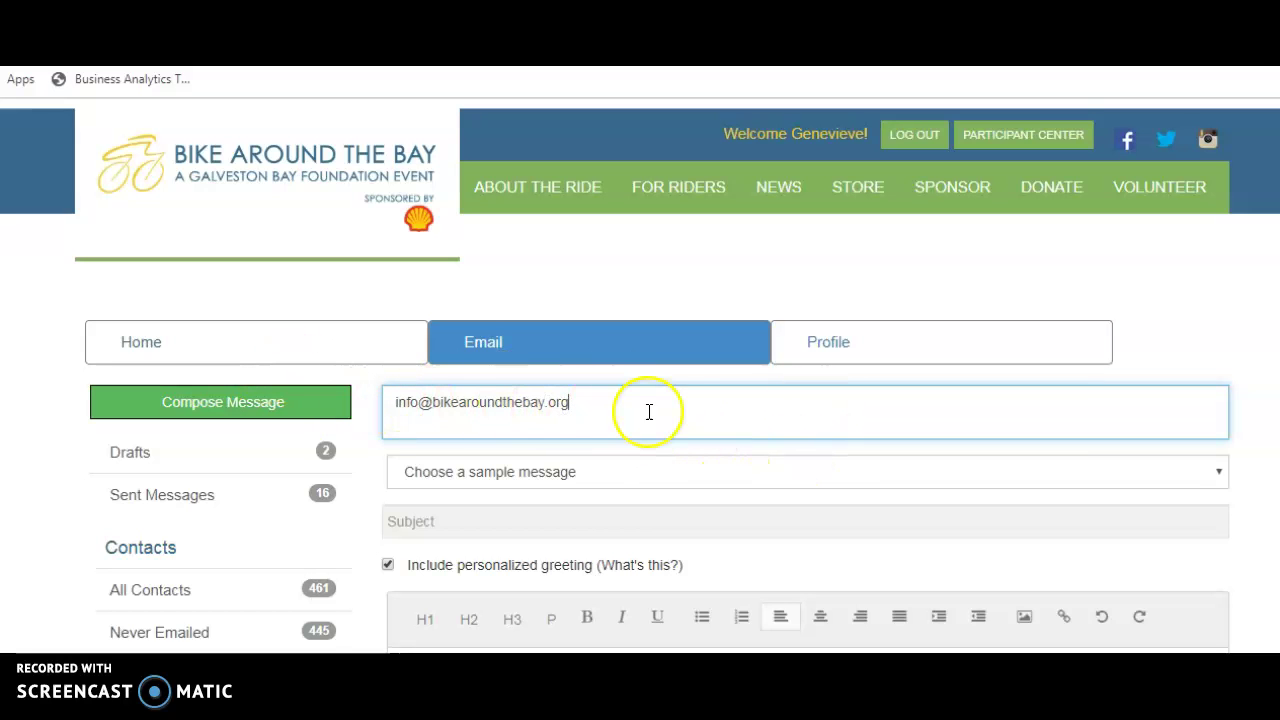
{"action": "scroll", "coordinate": [649, 411], "scroll_direction": "down", "scroll_amount": 2}
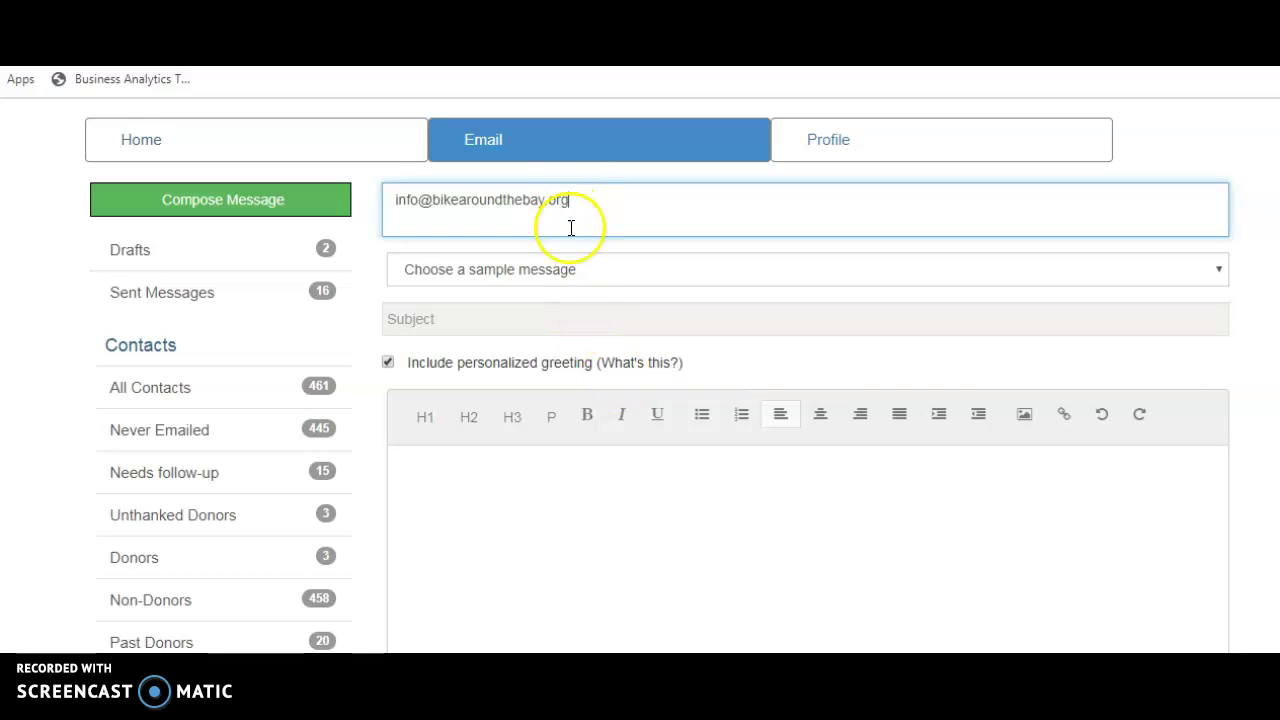
{"action": "left_click", "coordinate": [551, 275]}
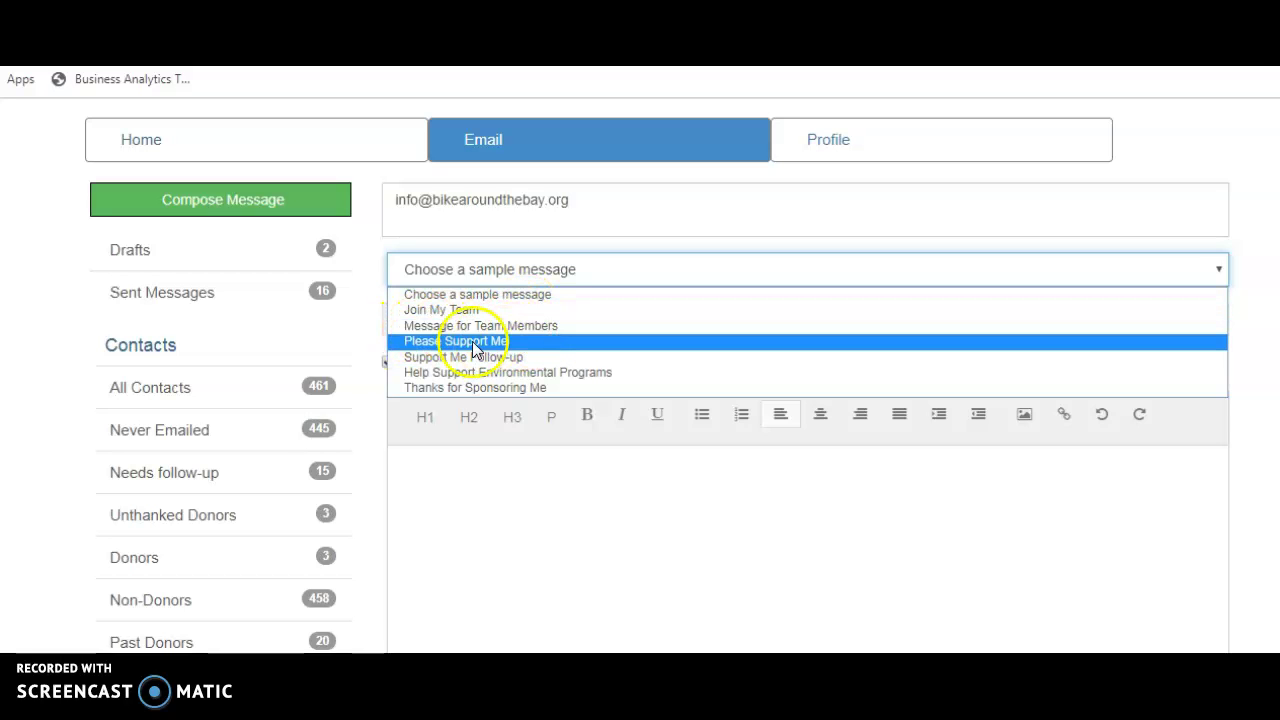
Load the 'Please Support Me' sample message and review its body and program list
{"action": "left_click", "coordinate": [505, 342]}
{"action": "scroll", "coordinate": [578, 288], "scroll_direction": "down", "scroll_amount": 2}
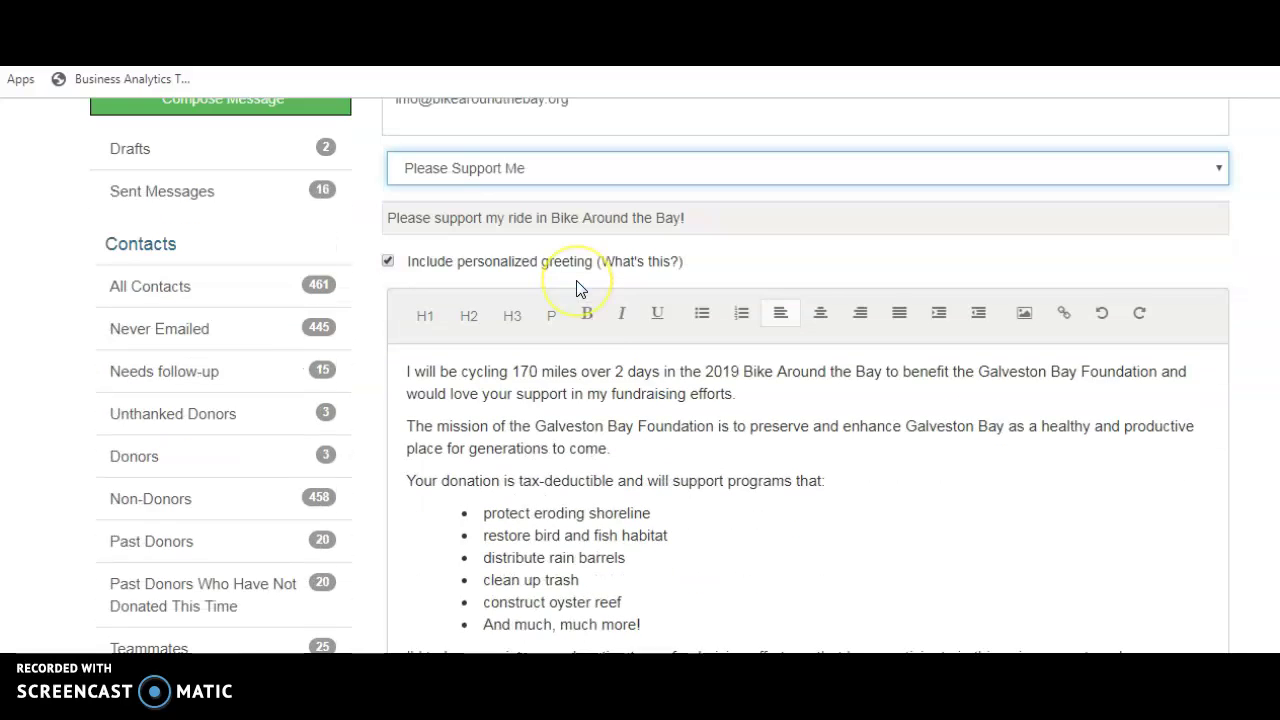
{"action": "left_click_drag", "start_coordinate": [405, 271], "coordinate": [746, 523]}
{"action": "left_click", "coordinate": [781, 510]}
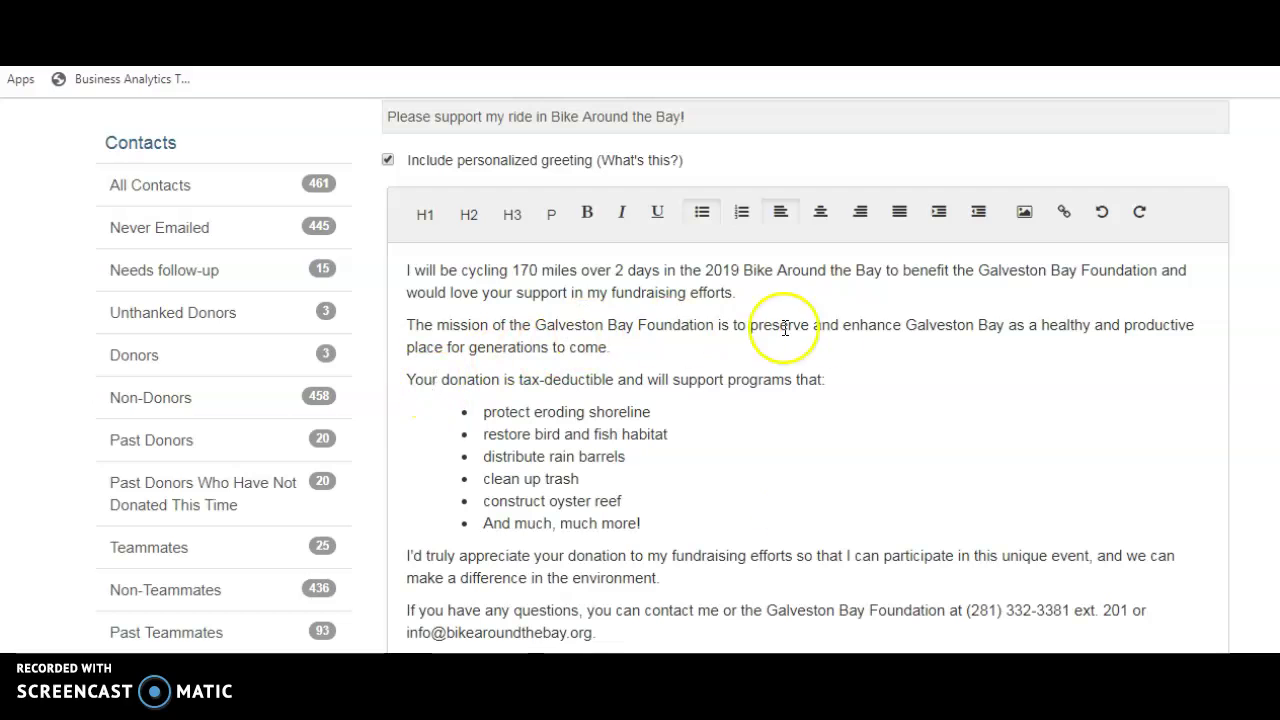
{"action": "scroll", "coordinate": [600, 445], "scroll_direction": "down", "scroll_amount": 1}
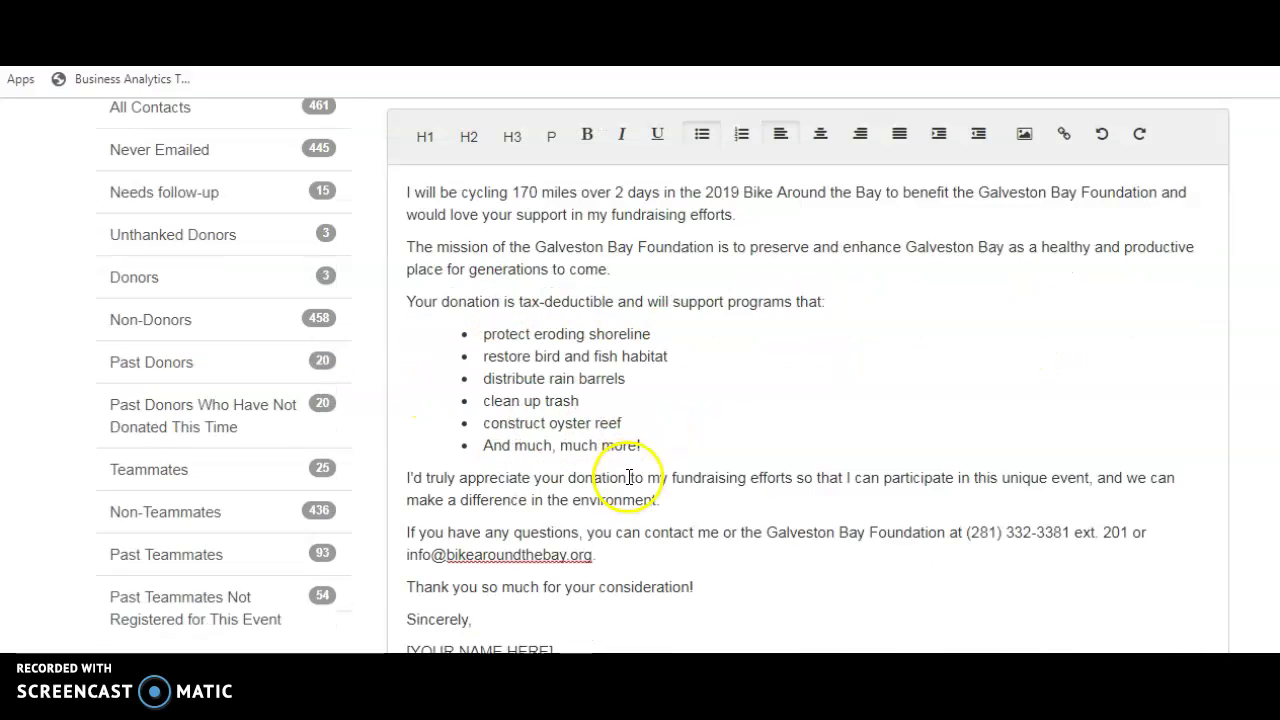
{"action": "left_click_drag", "start_coordinate": [653, 419], "coordinate": [486, 312]}
{"action": "left_click", "coordinate": [677, 354]}
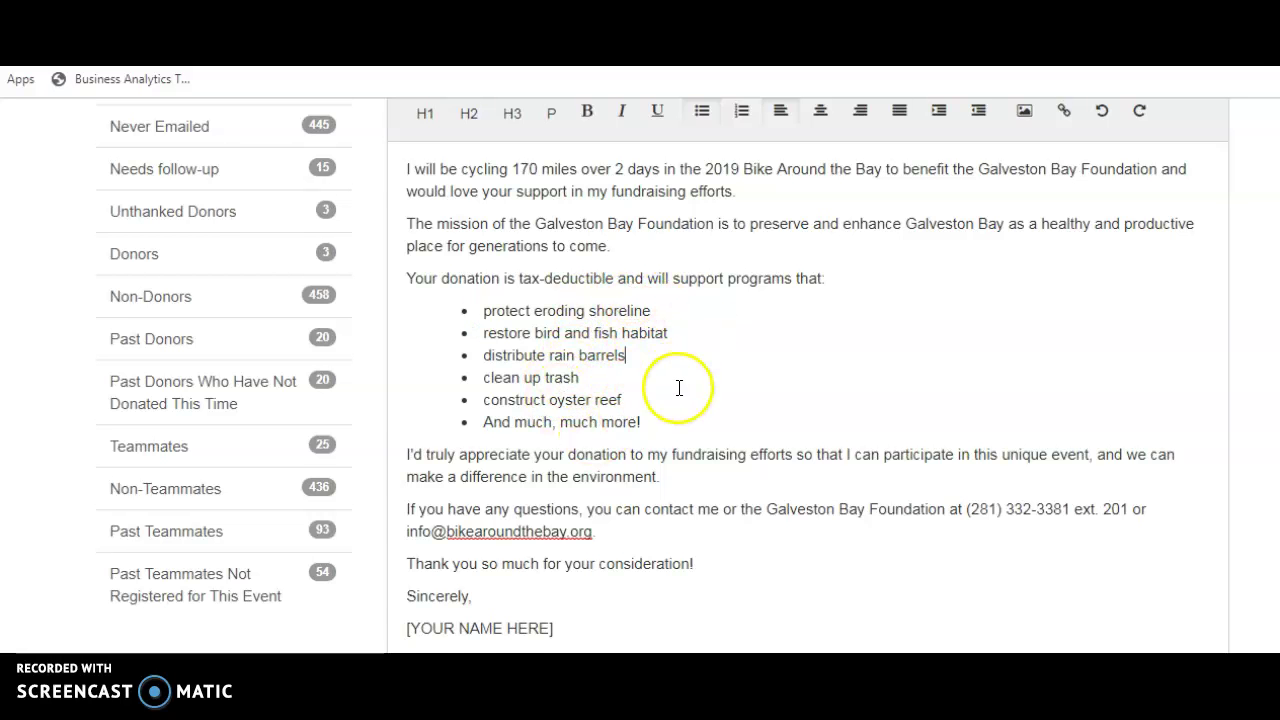
{"action": "scroll", "coordinate": [675, 382], "scroll_direction": "down", "scroll_amount": 2}
Replace the [YOUR NAME HERE] sign-off placeholder with the participant's first name
{"action": "left_click_drag", "start_coordinate": [562, 427], "coordinate": [385, 426]}
{"action": "type", "text": "Genevieve"}
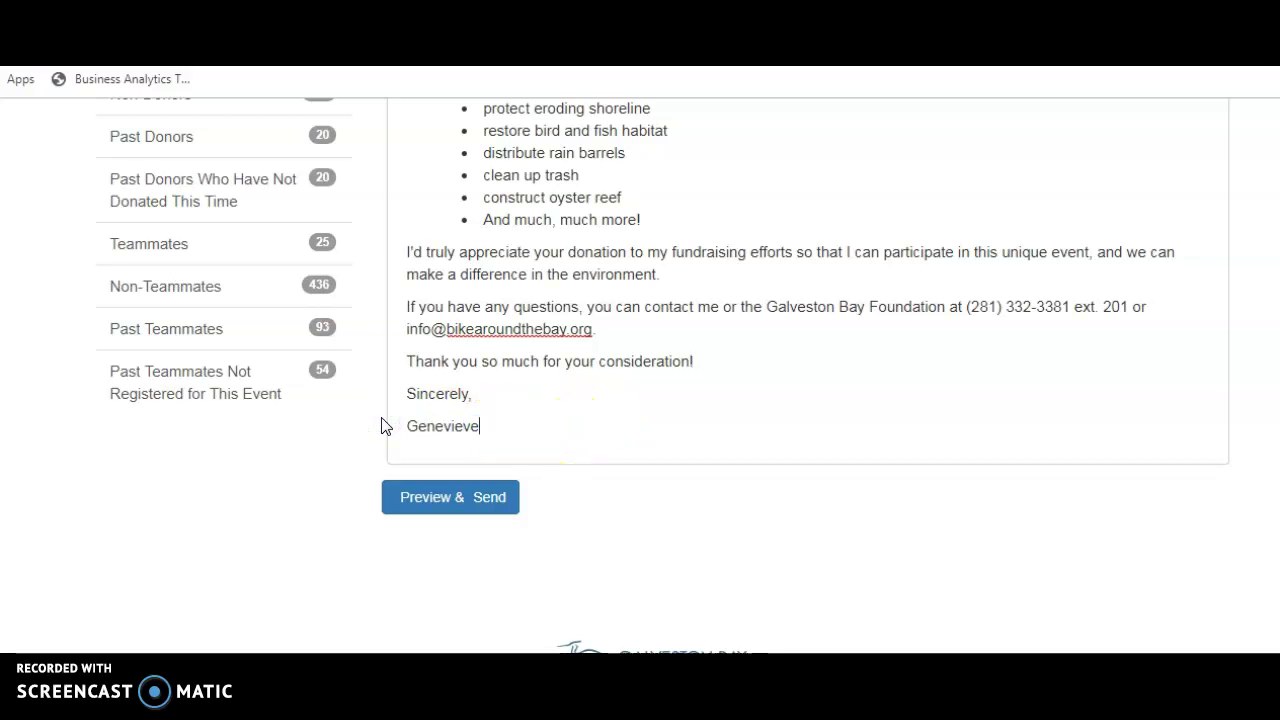
{"action": "scroll", "coordinate": [710, 357], "scroll_direction": "up", "scroll_amount": 3}
{"action": "scroll", "coordinate": [610, 258], "scroll_direction": "down", "scroll_amount": 3}
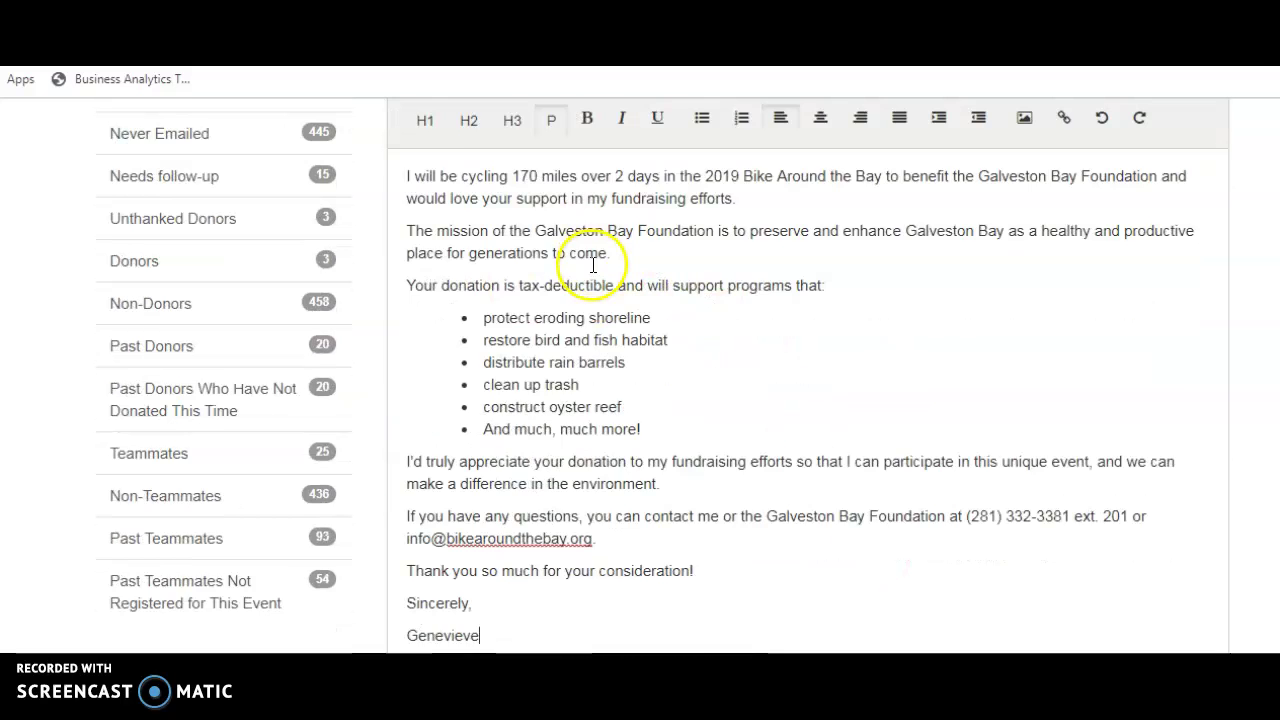
Preview the email and check its subject line and banner
{"action": "left_click", "coordinate": [463, 515]}
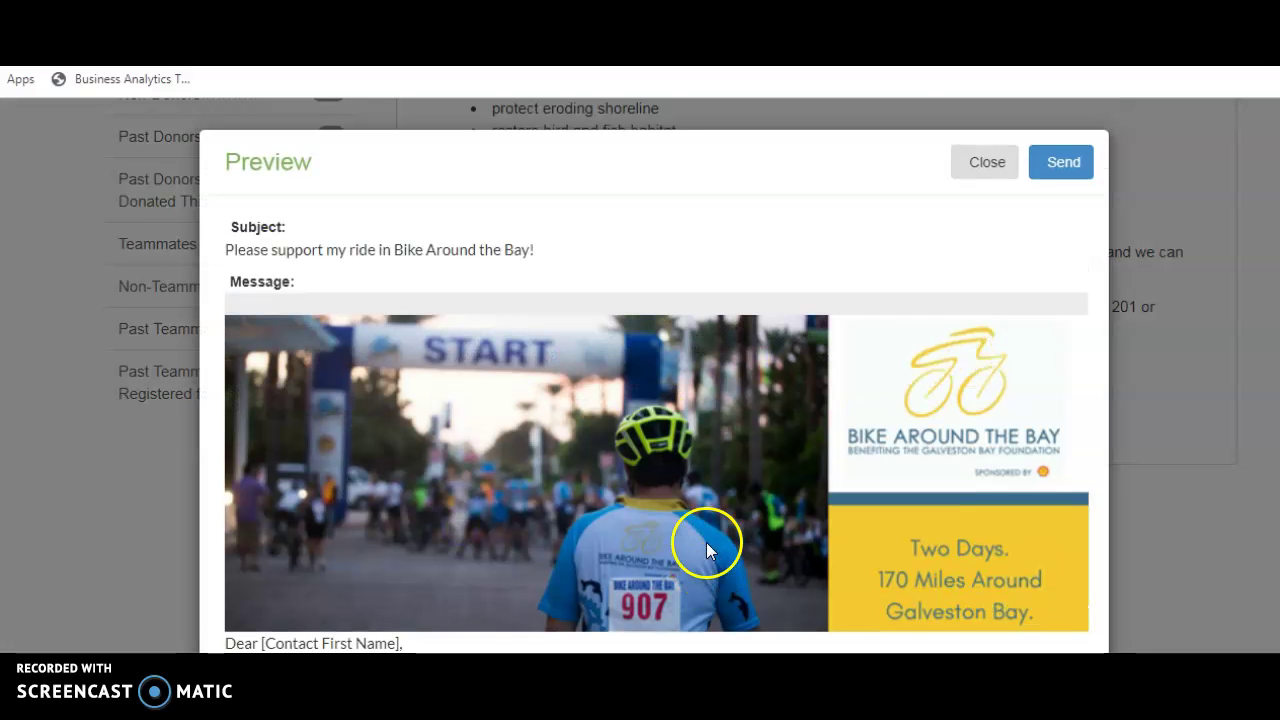
{"action": "left_click_drag", "start_coordinate": [237, 250], "coordinate": [626, 257]}
{"action": "left_click", "coordinate": [627, 258]}
{"action": "scroll", "coordinate": [617, 250], "scroll_direction": "down", "scroll_amount": 1}
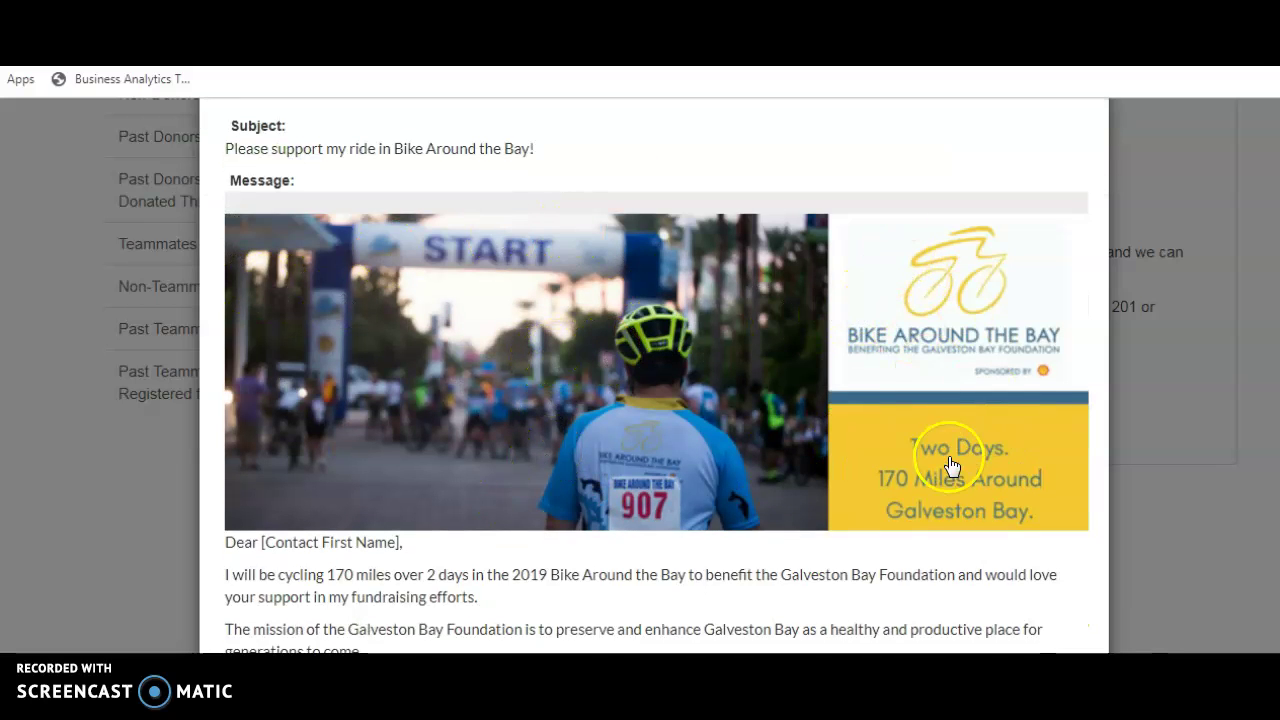
{"action": "scroll", "coordinate": [805, 428], "scroll_direction": "down", "scroll_amount": 2}
{"action": "scroll", "coordinate": [799, 418], "scroll_direction": "down", "scroll_amount": 3}
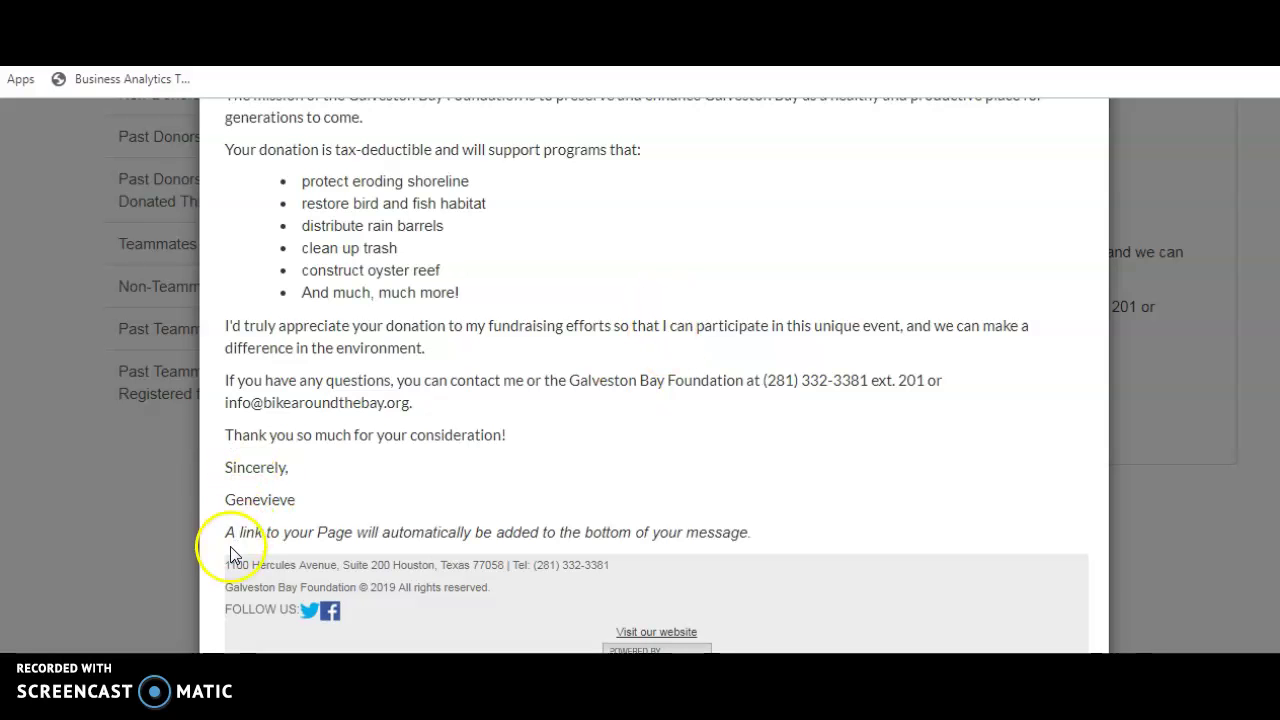
Review the previewed message text and the automatic page-link note
{"action": "left_click_drag", "start_coordinate": [220, 536], "coordinate": [391, 535]}
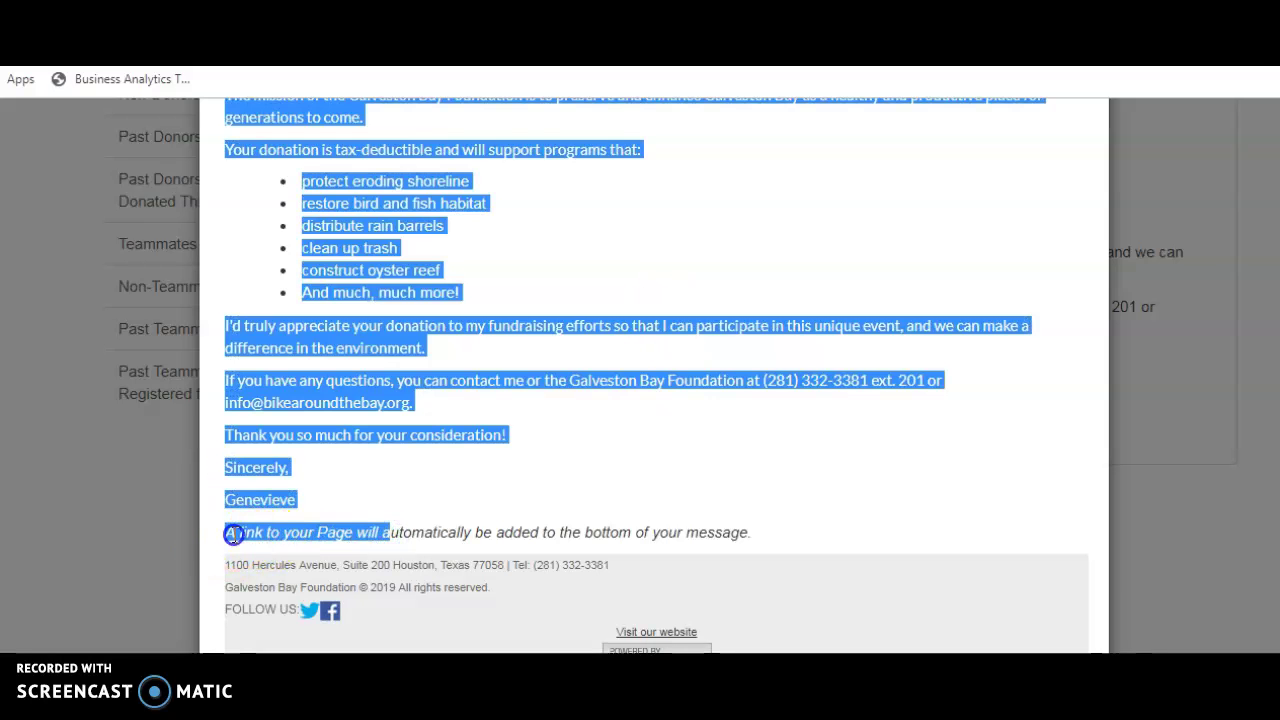
{"action": "left_click", "coordinate": [465, 540]}
{"action": "left_click_drag", "start_coordinate": [765, 541], "coordinate": [354, 537]}
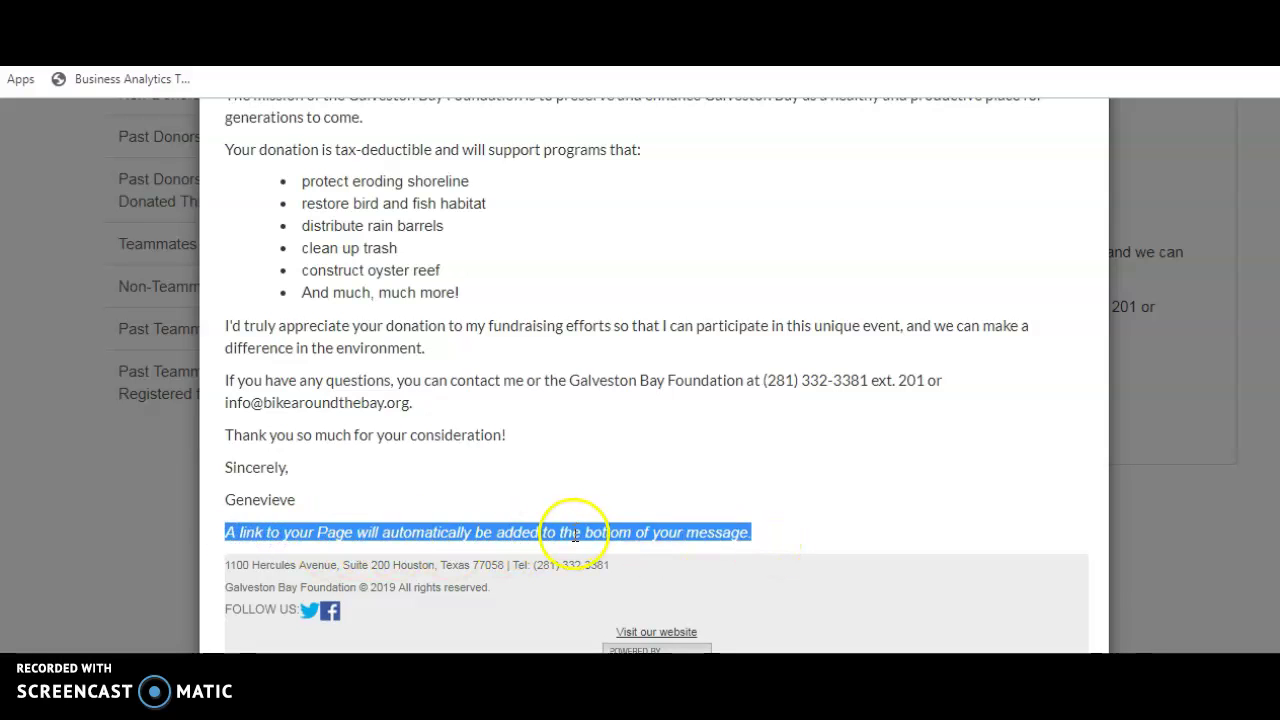
{"action": "scroll", "coordinate": [660, 583], "scroll_direction": "up", "scroll_amount": 6}
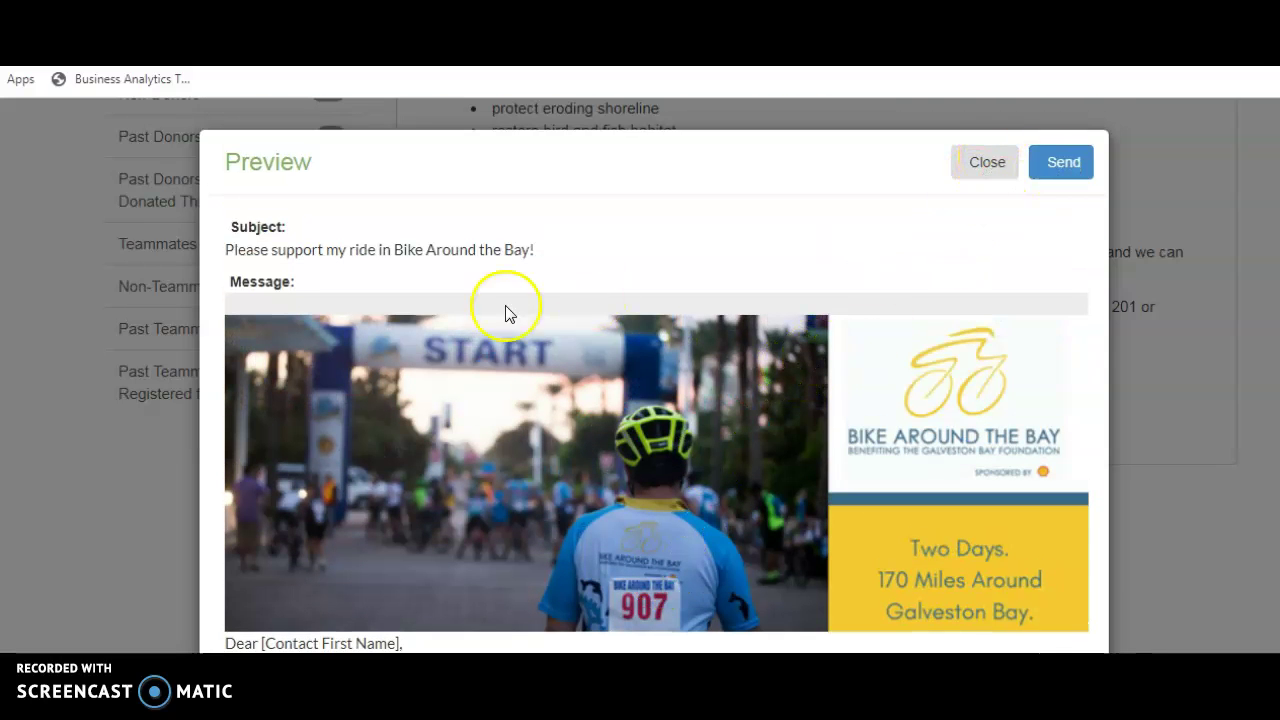
{"action": "scroll", "coordinate": [510, 309], "scroll_direction": "down", "scroll_amount": 5}
{"action": "scroll", "coordinate": [903, 209], "scroll_direction": "up", "scroll_amount": 5}
{"action": "scroll", "coordinate": [1020, 300], "scroll_direction": "up", "scroll_amount": 1}
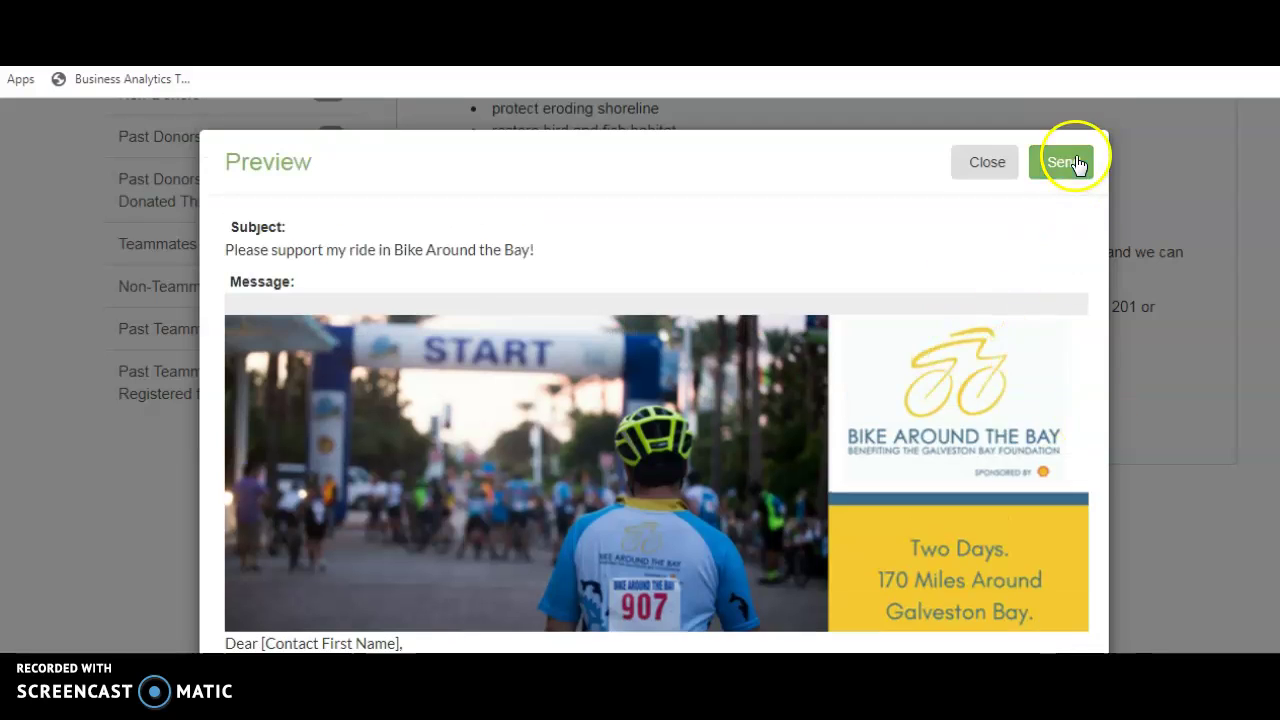
Send the fundraising email from the preview and confirm the 'successfully sent' notice
{"action": "left_click", "coordinate": [1066, 164]}
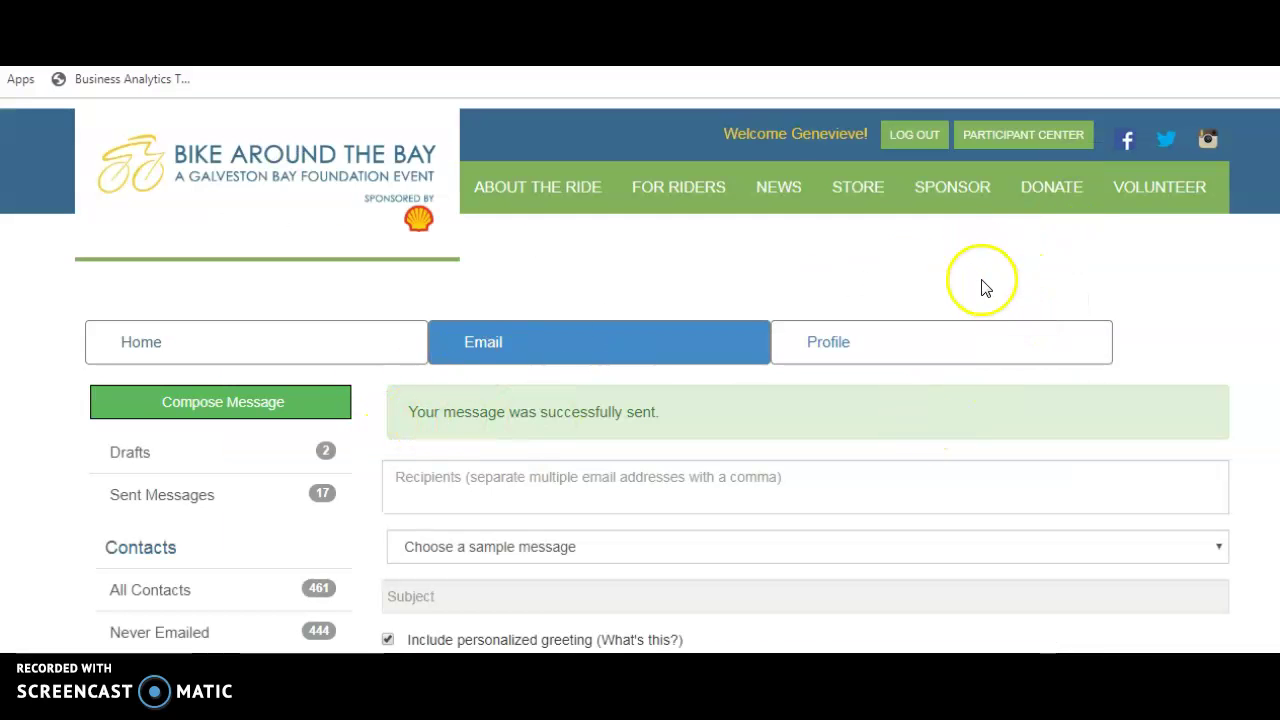
{"action": "scroll", "coordinate": [951, 271], "scroll_direction": "down", "scroll_amount": 5}
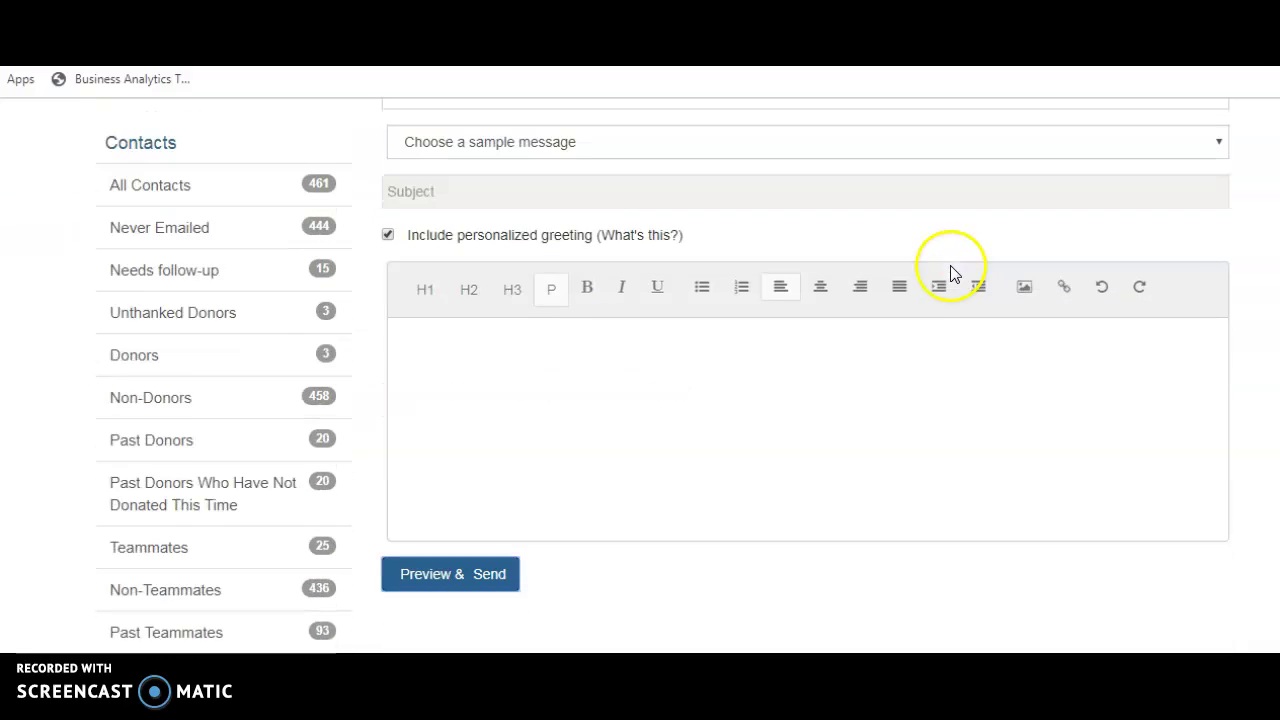
{"action": "scroll", "coordinate": [915, 379], "scroll_direction": "up", "scroll_amount": 5}
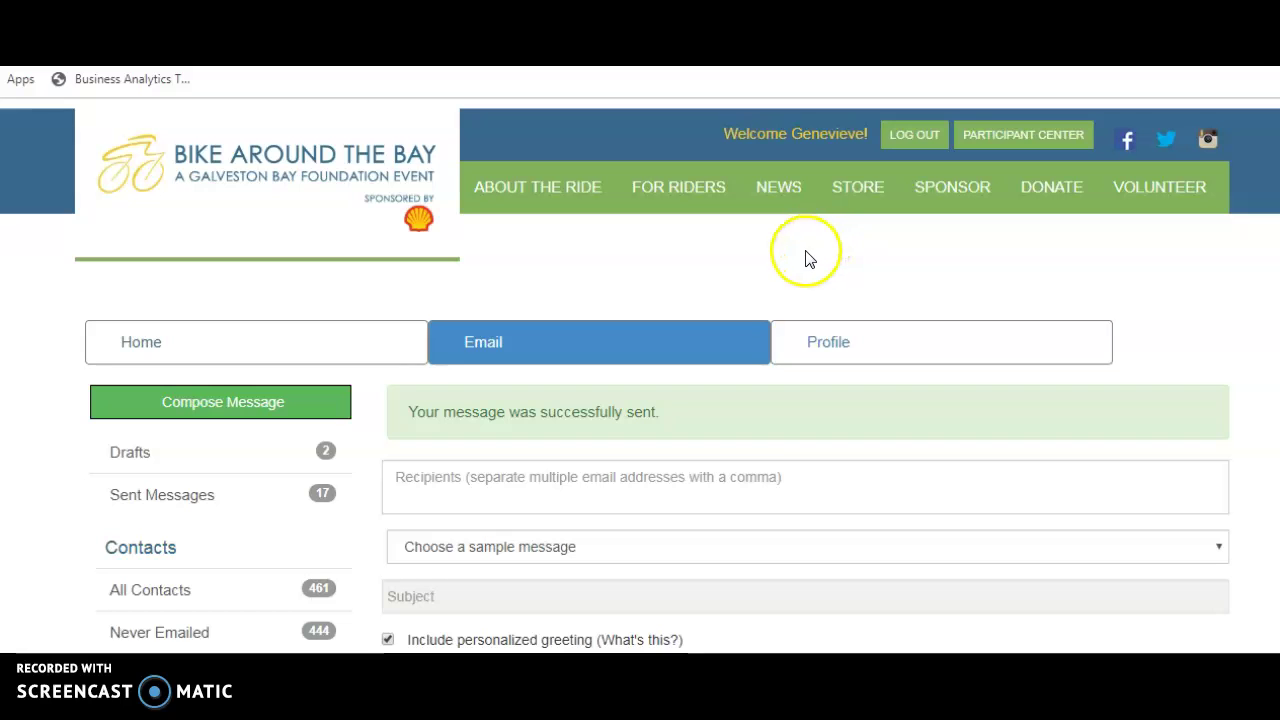
{"action": "scroll", "coordinate": [805, 255], "scroll_direction": "down", "scroll_amount": 3}
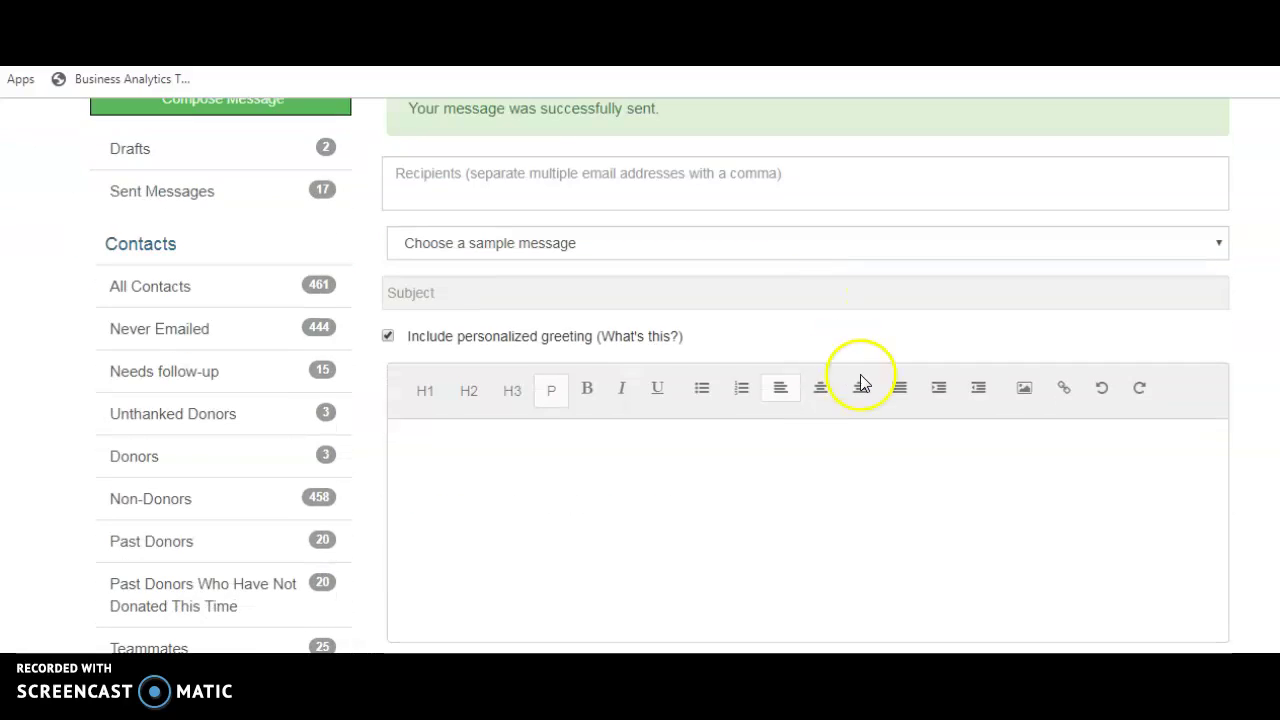
{"action": "scroll", "coordinate": [1000, 386], "scroll_direction": "up", "scroll_amount": 1}
Return to Home and locate the personal page URL in the Personal Page panel
{"action": "left_click", "coordinate": [297, 238]}
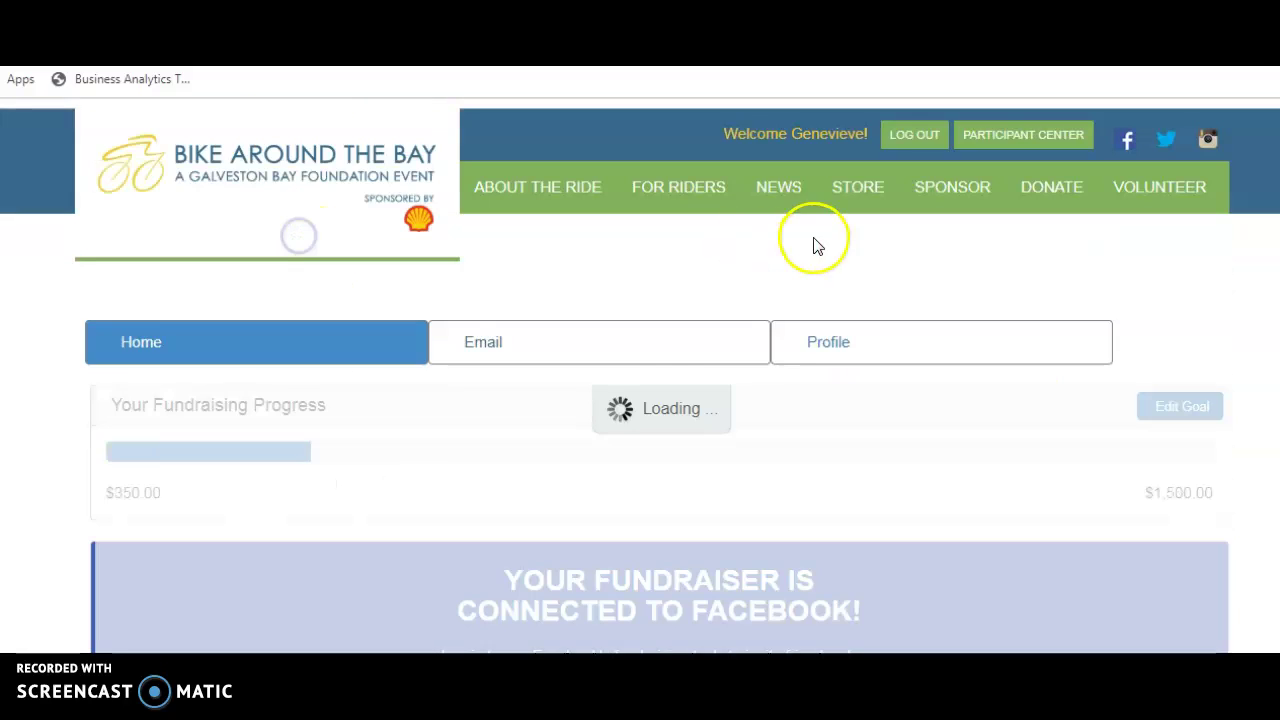
{"action": "scroll", "coordinate": [790, 283], "scroll_direction": "down", "scroll_amount": 4}
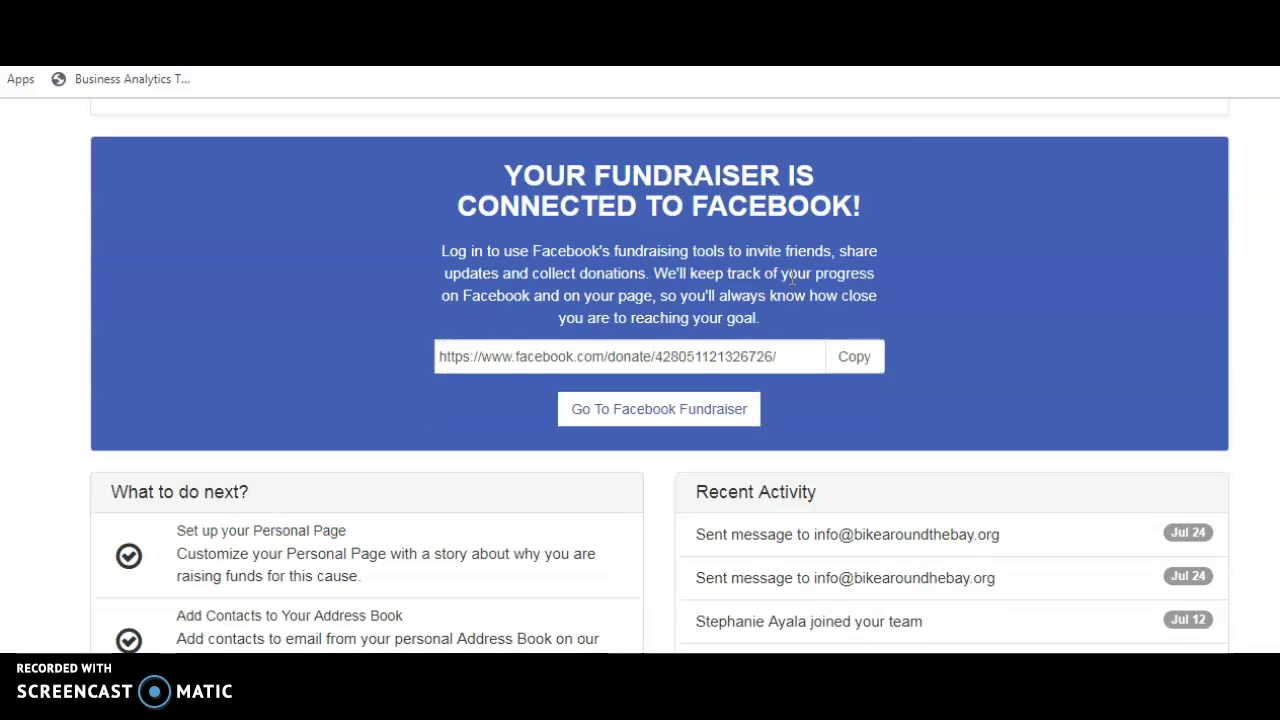
{"action": "scroll", "coordinate": [882, 185], "scroll_direction": "down", "scroll_amount": 12}
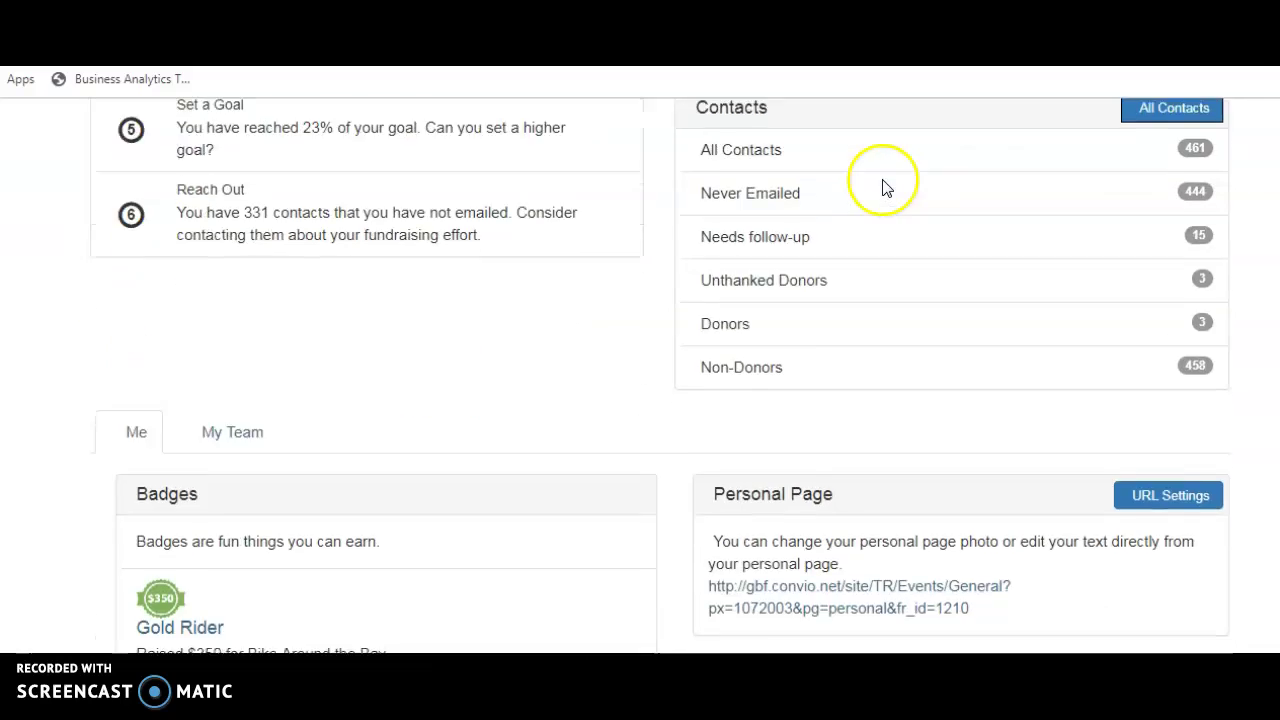
{"action": "scroll", "coordinate": [769, 167], "scroll_direction": "up", "scroll_amount": 2}
{"action": "left_click_drag", "start_coordinate": [985, 348], "coordinate": [683, 334]}
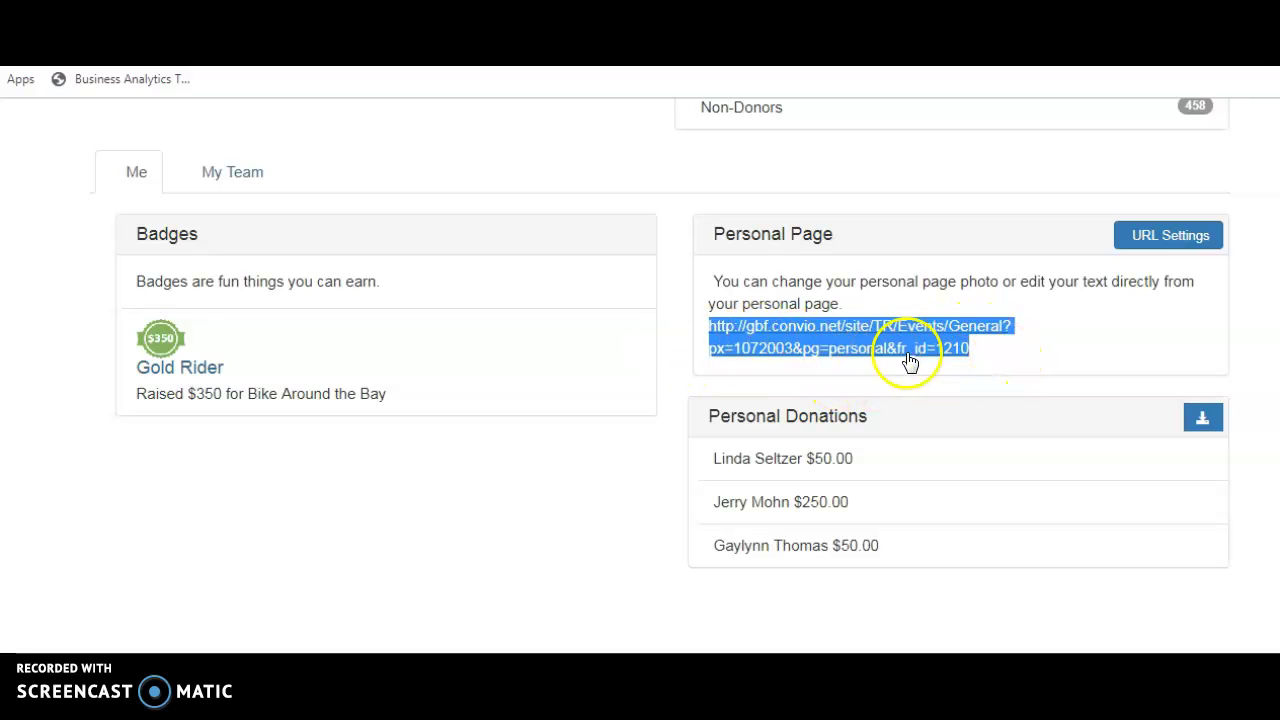
Follow the personal page link, then use Donate Now to reach the Bike Around the Bay 2019 gift form
{"action": "left_click", "coordinate": [668, 334]}
{"action": "left_click", "coordinate": [768, 328]}
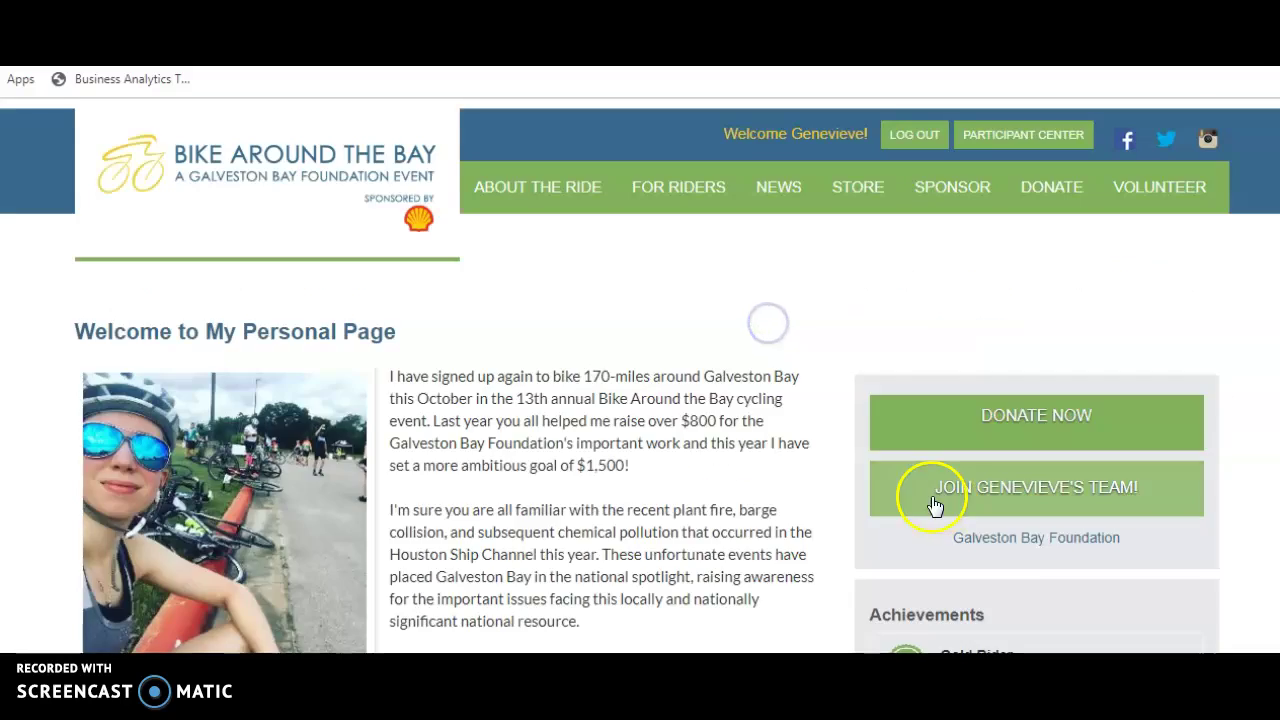
{"action": "scroll", "coordinate": [651, 400], "scroll_direction": "down", "scroll_amount": 1}
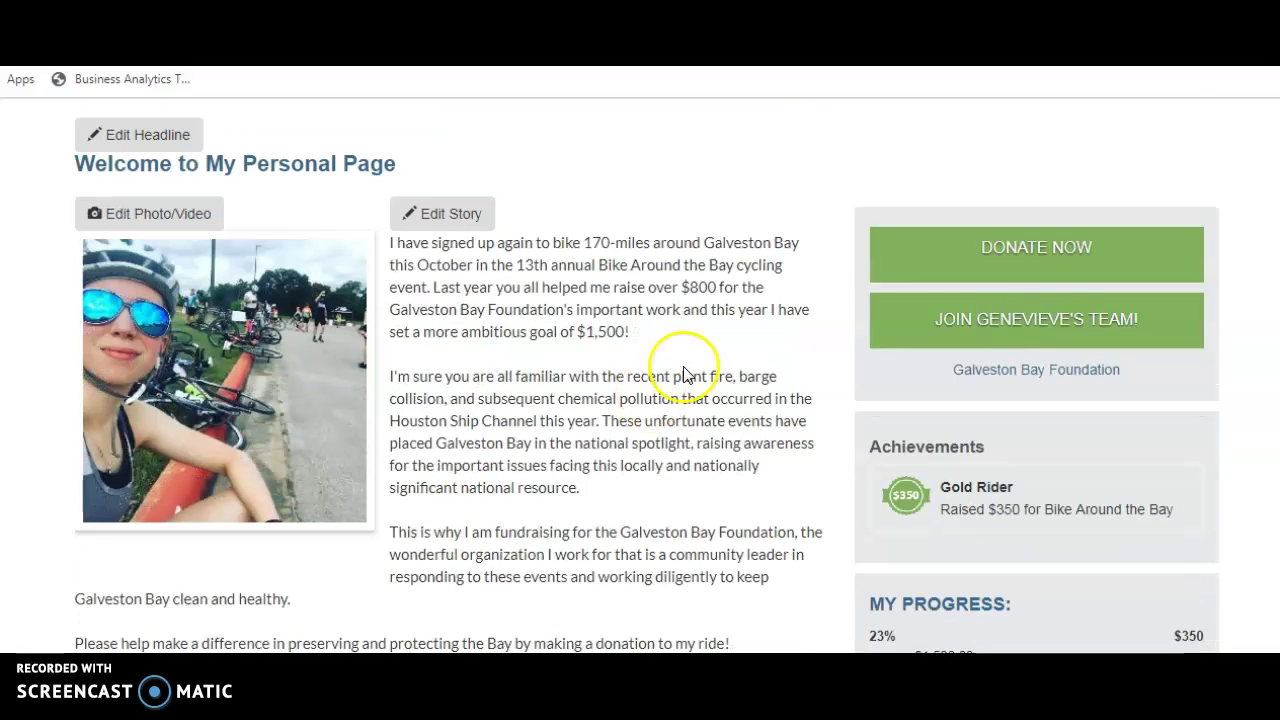
{"action": "left_click", "coordinate": [1057, 266]}
{"action": "scroll", "coordinate": [1080, 472], "scroll_direction": "down", "scroll_amount": 2}
{"action": "scroll", "coordinate": [1077, 471], "scroll_direction": "up", "scroll_amount": 2}
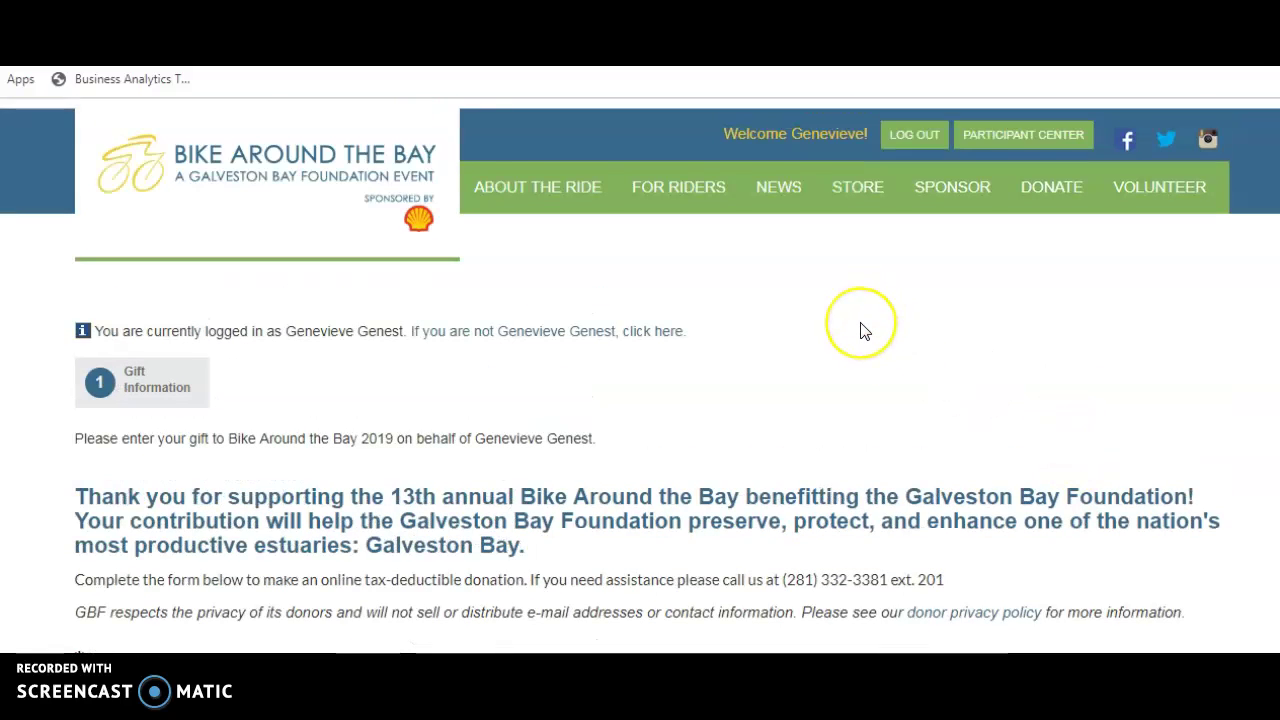